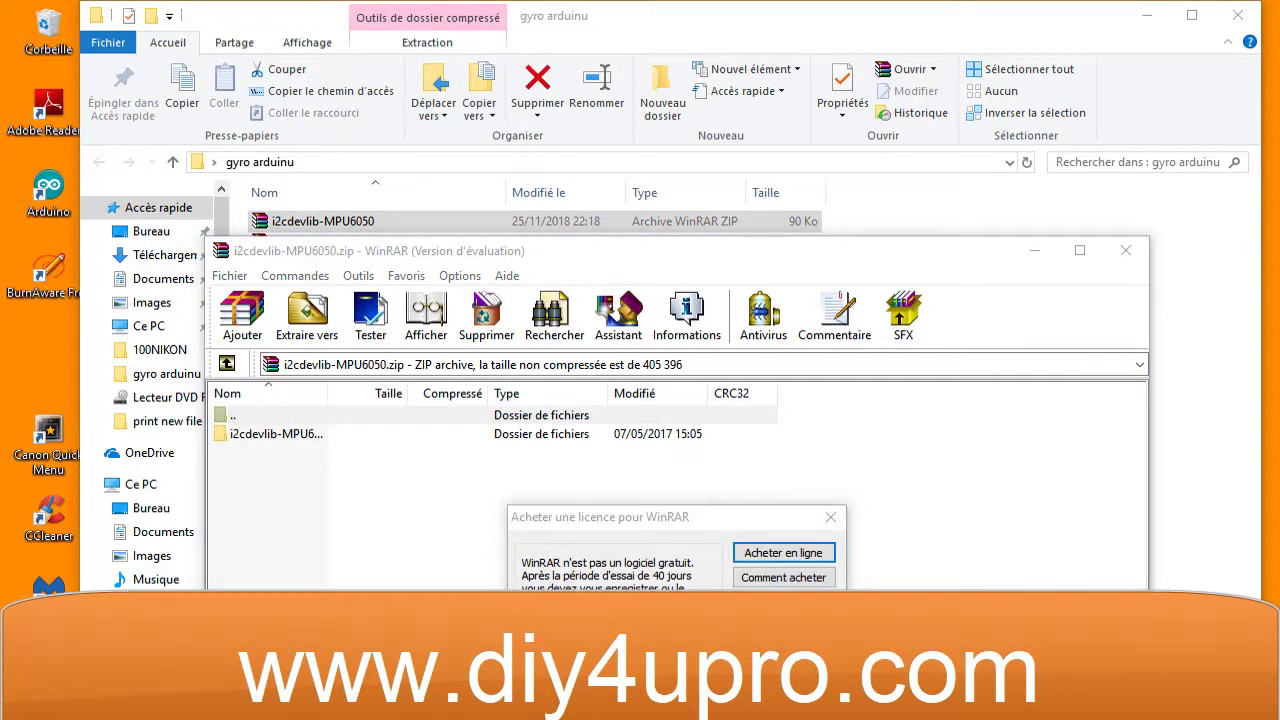
# - Dismiss the licence reminder and extract the I2Cdev and MPU6050 folders from the i2cdevlib-MPU6050 archive into the gyro arduinu folder
pyautogui.press('Escape')
pyautogui.moveTo(623, 251); pyautogui.dragTo(730, 103)
pyautogui.click(368, 290)
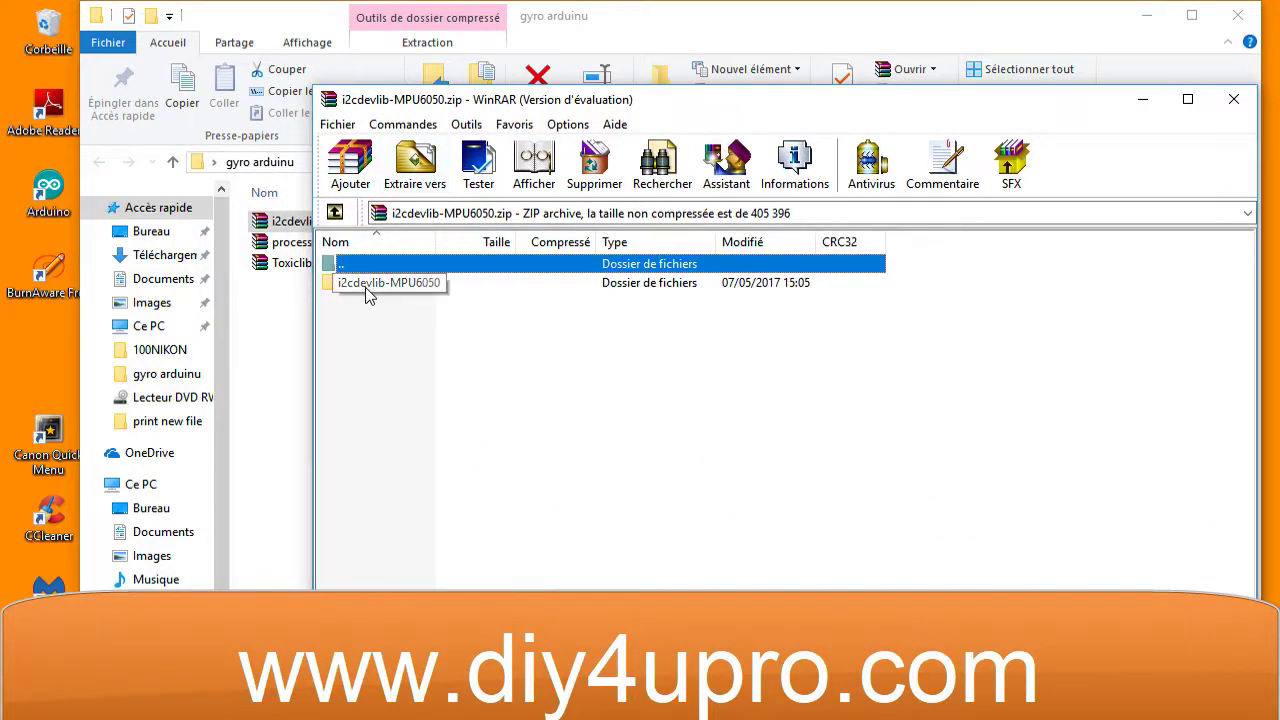
pyautogui.doubleClick(368, 290)
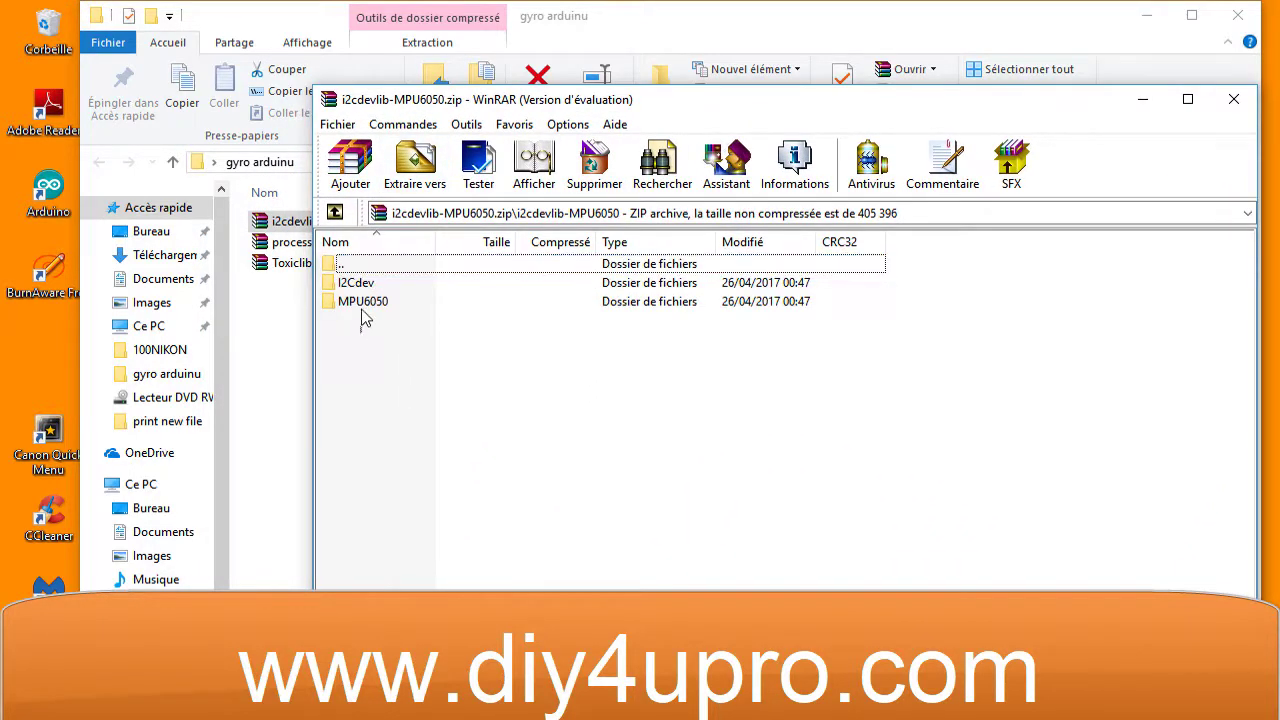
pyautogui.moveTo(362, 285); pyautogui.dragTo(345, 300)
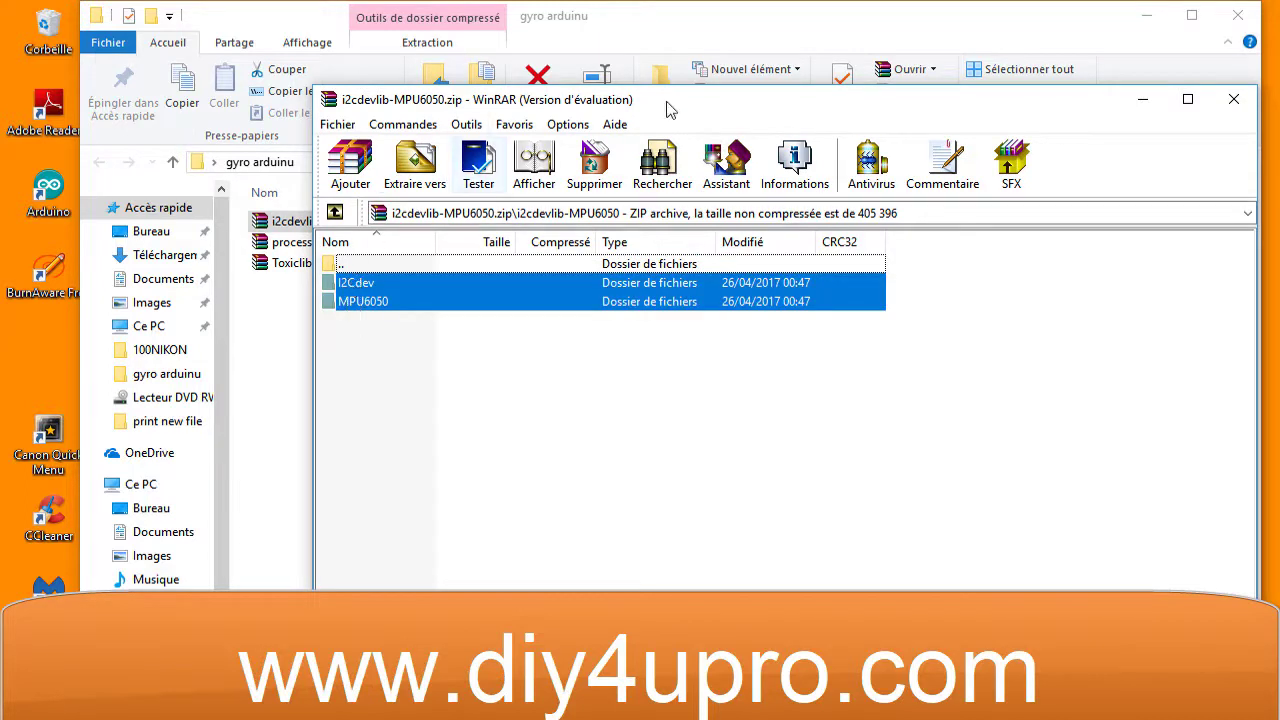
pyautogui.moveTo(752, 112); pyautogui.dragTo(896, 113)
pyautogui.moveTo(500, 303); pyautogui.dragTo(297, 354)
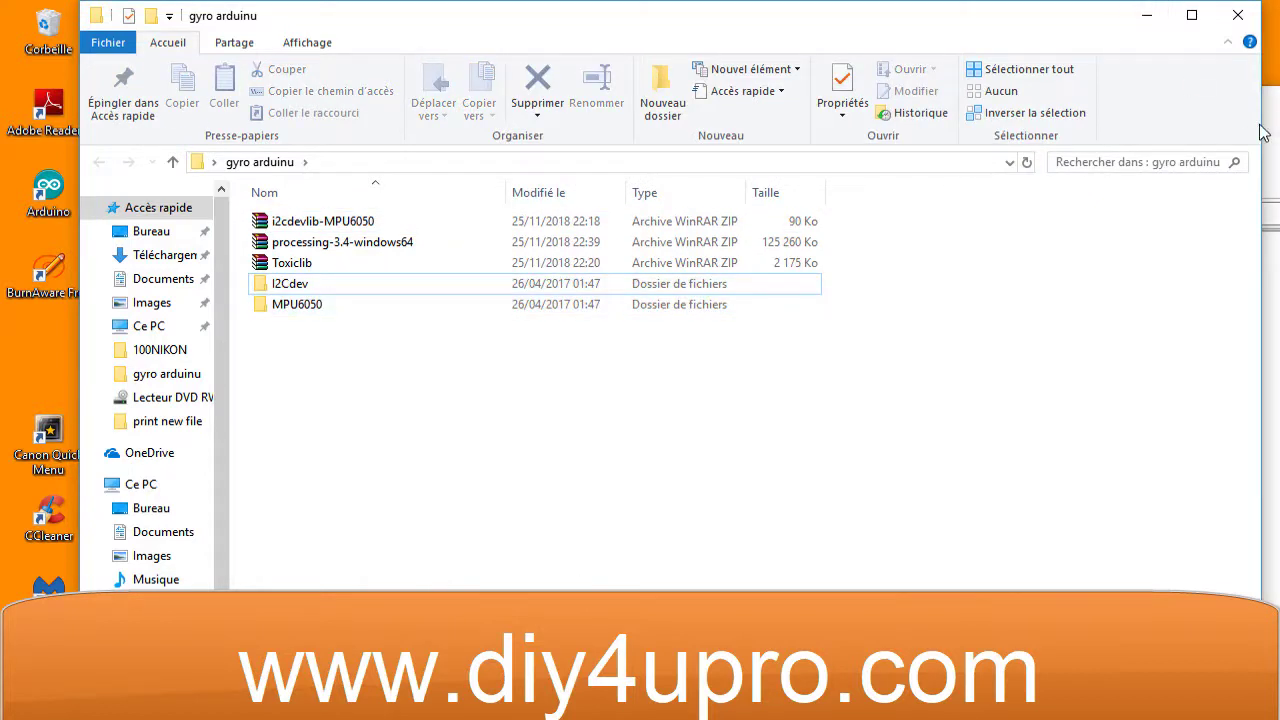
# - Narrow the gyro arduinu folder window and close the i2cdevlib-MPU6050 archive window to uncover the Arduino sketch
pyautogui.moveTo(1261, 133); pyautogui.dragTo(387, 203)
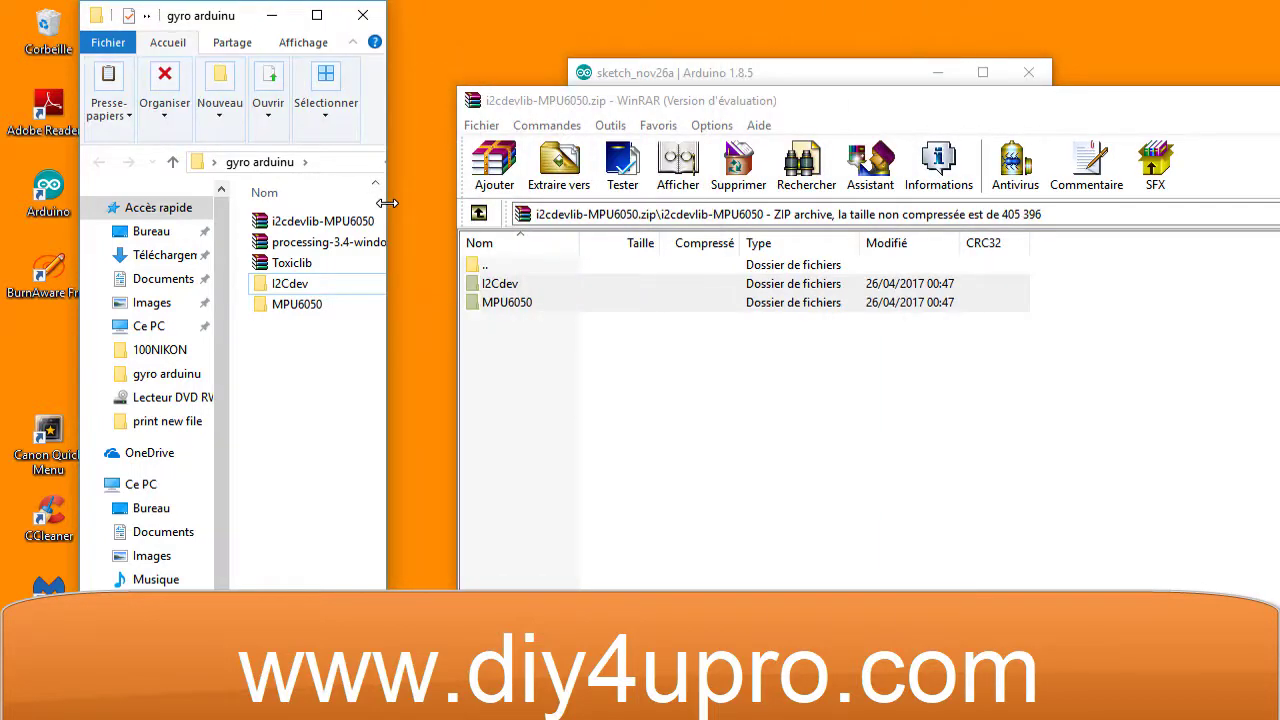
pyautogui.moveTo(877, 111); pyautogui.dragTo(641, 101)
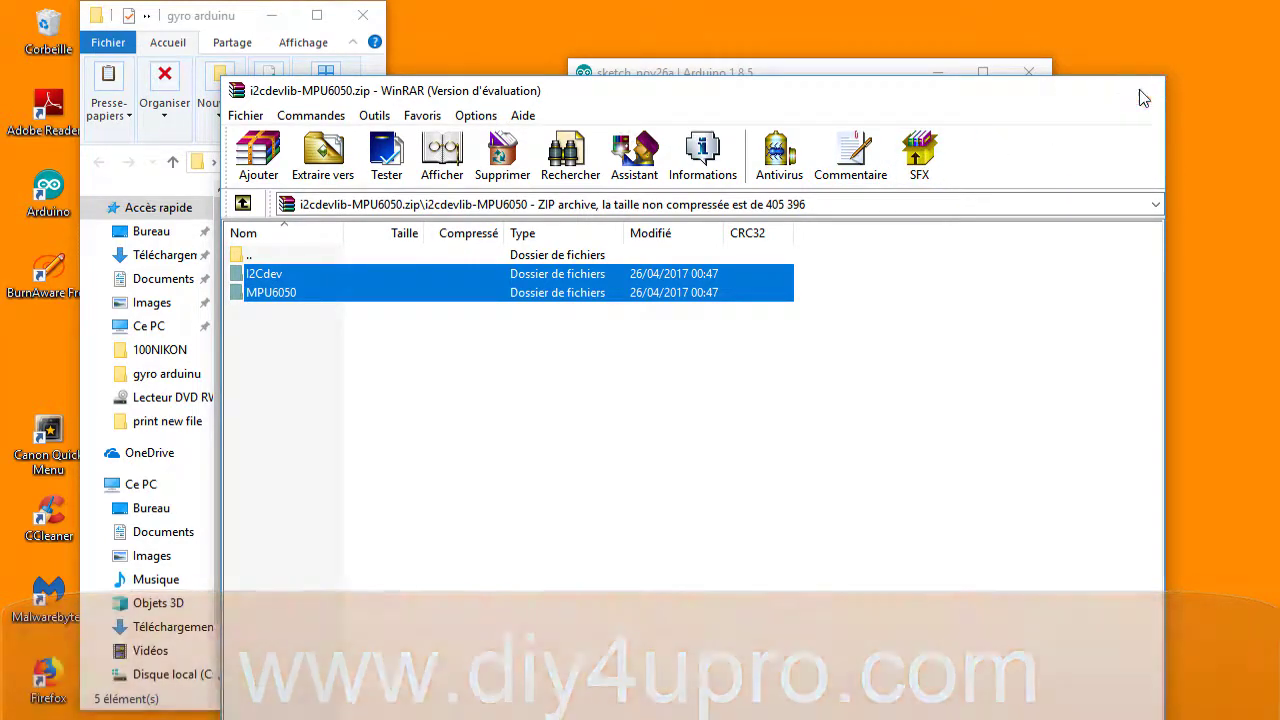
pyautogui.click(1141, 90)
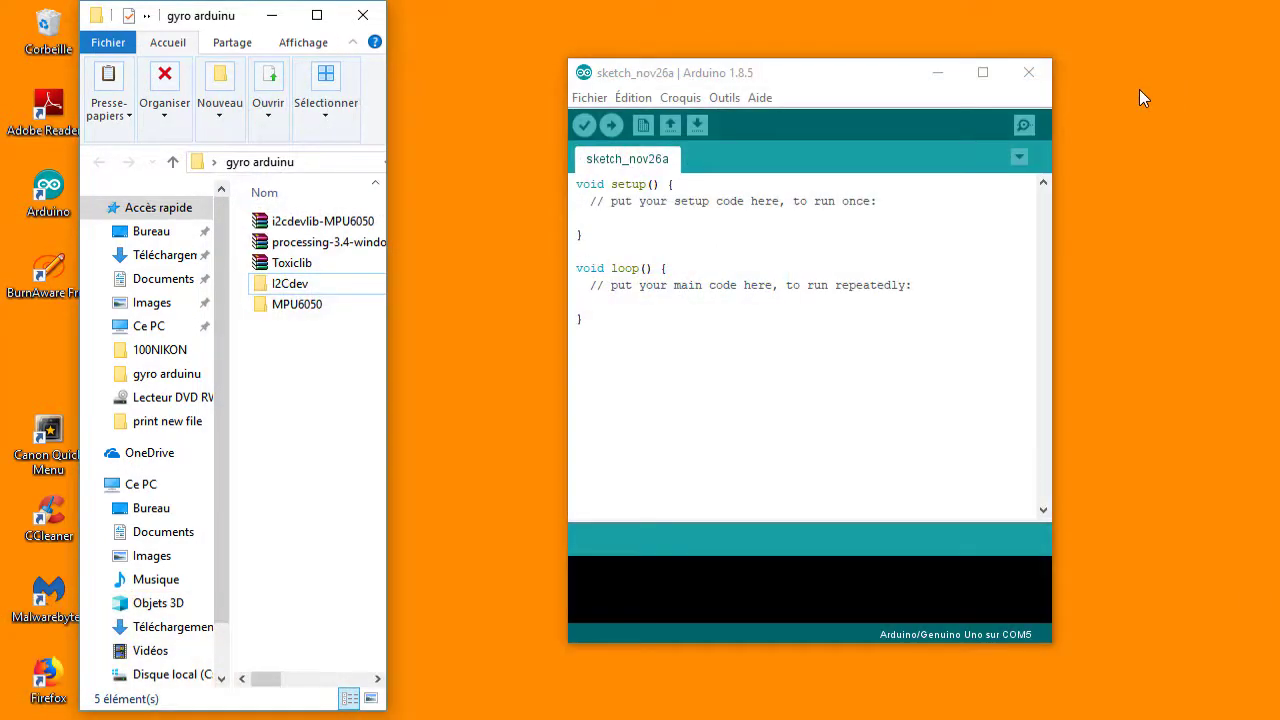
pyautogui.click(724, 98)
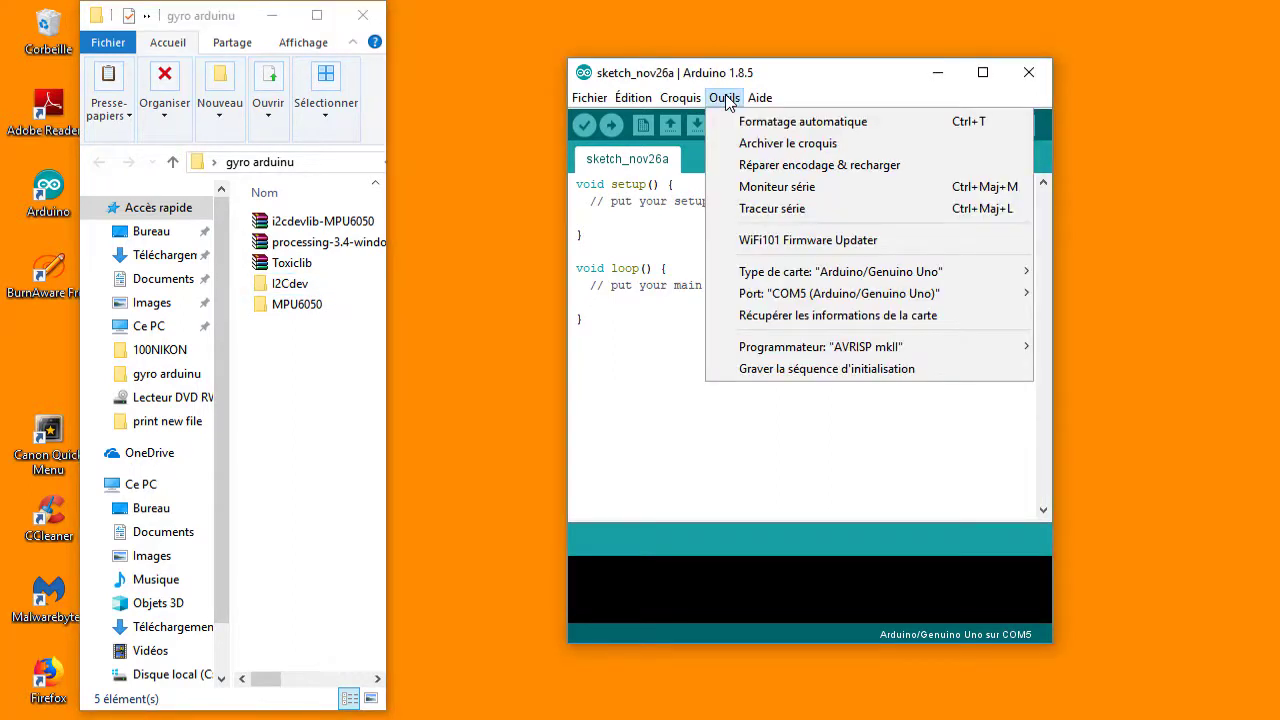
pyautogui.moveTo(685, 104)
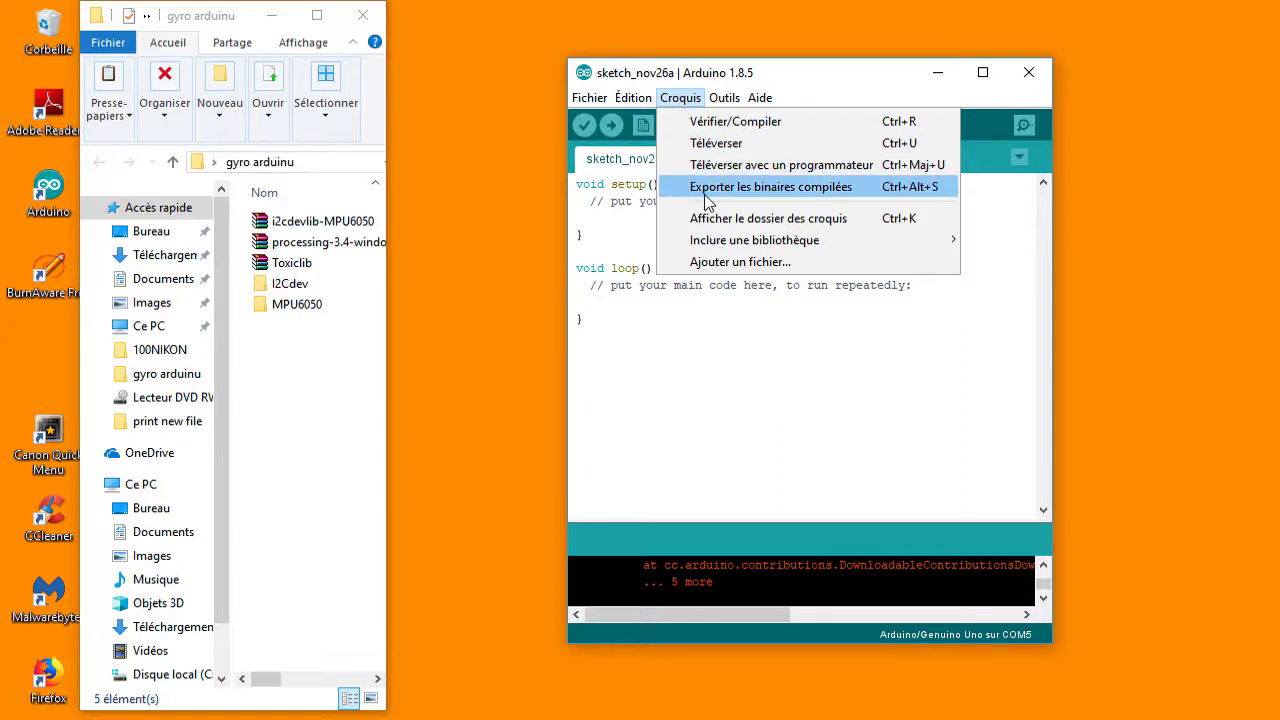
pyautogui.moveTo(730, 240)
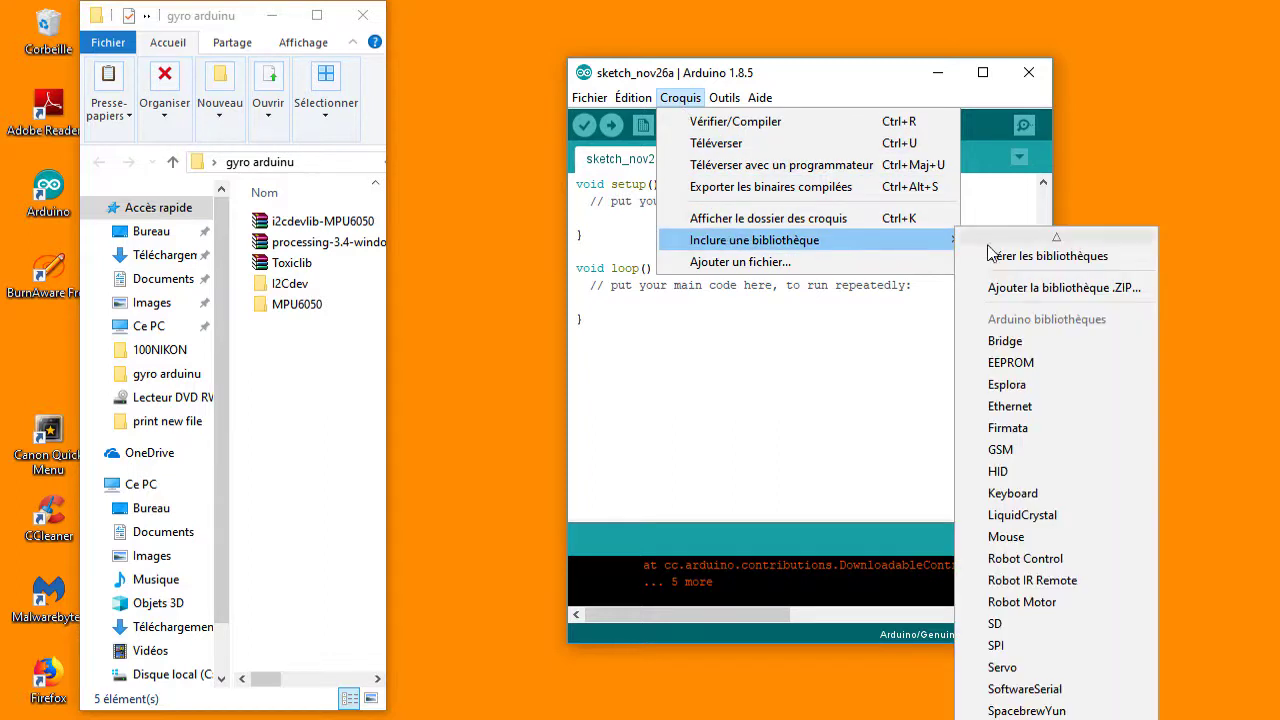
pyautogui.click(1024, 289)
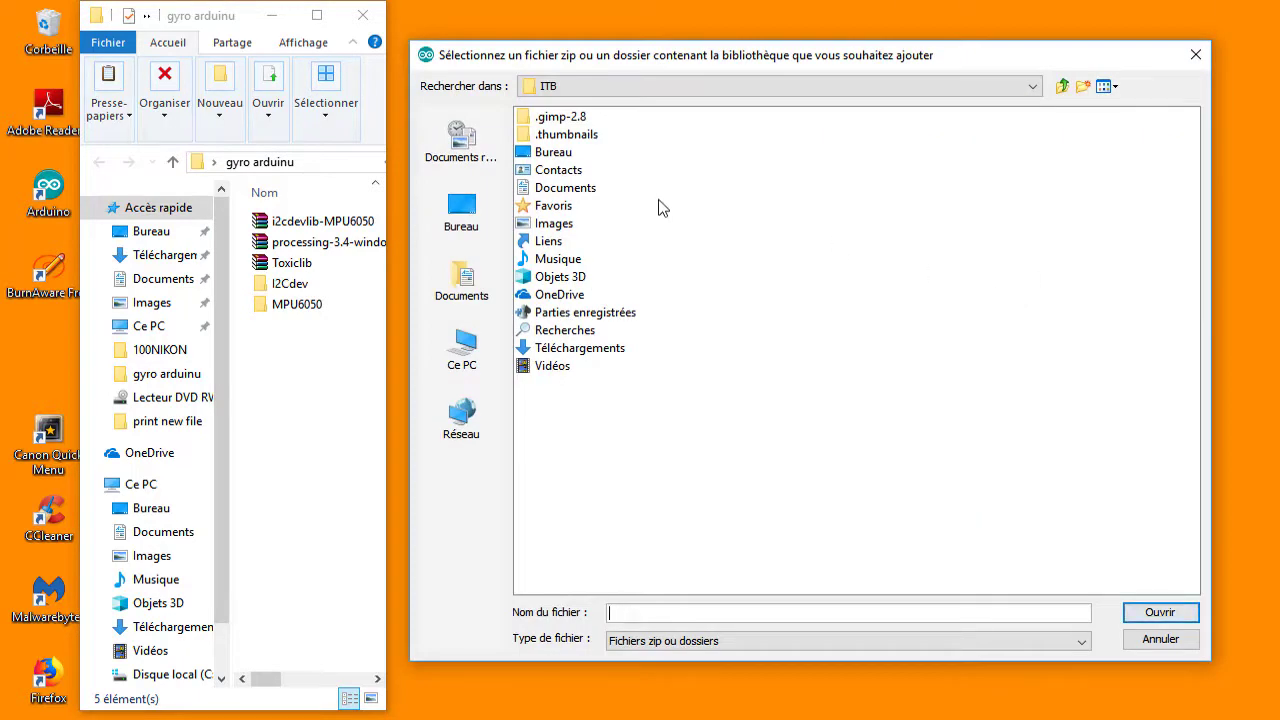
pyautogui.click(470, 215)
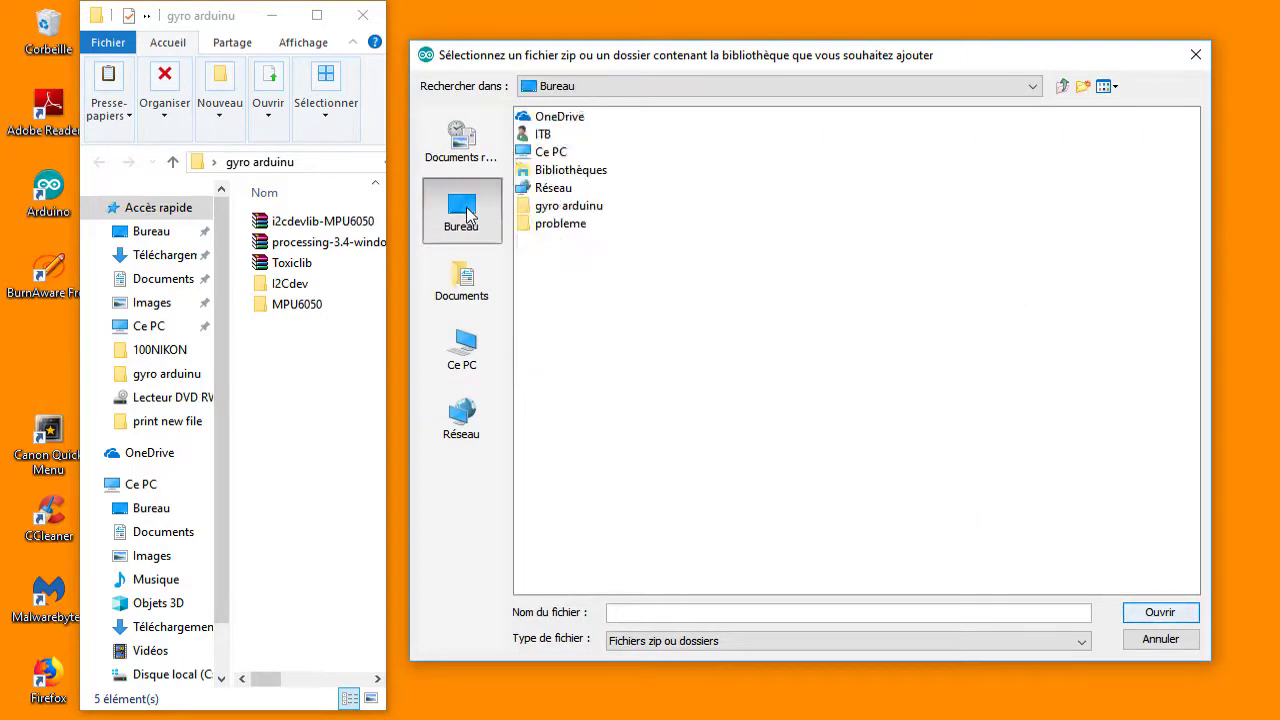
pyautogui.doubleClick(566, 207)
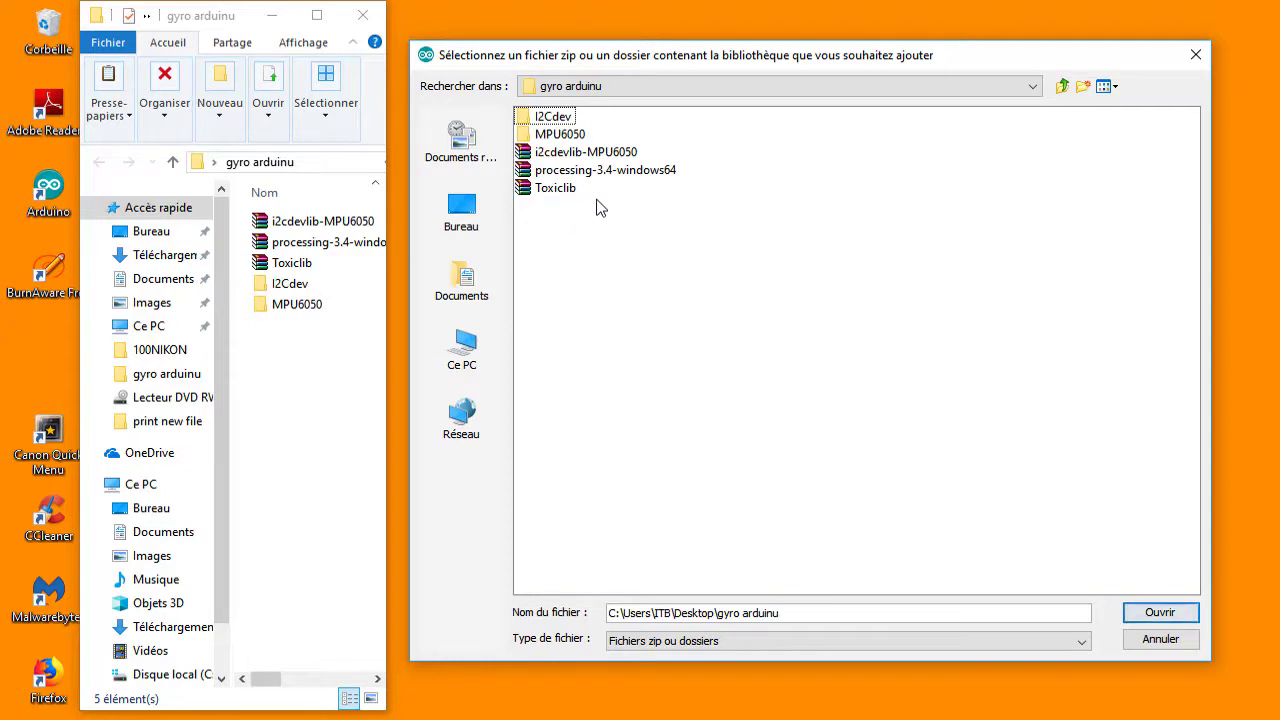
pyautogui.click(527, 138)
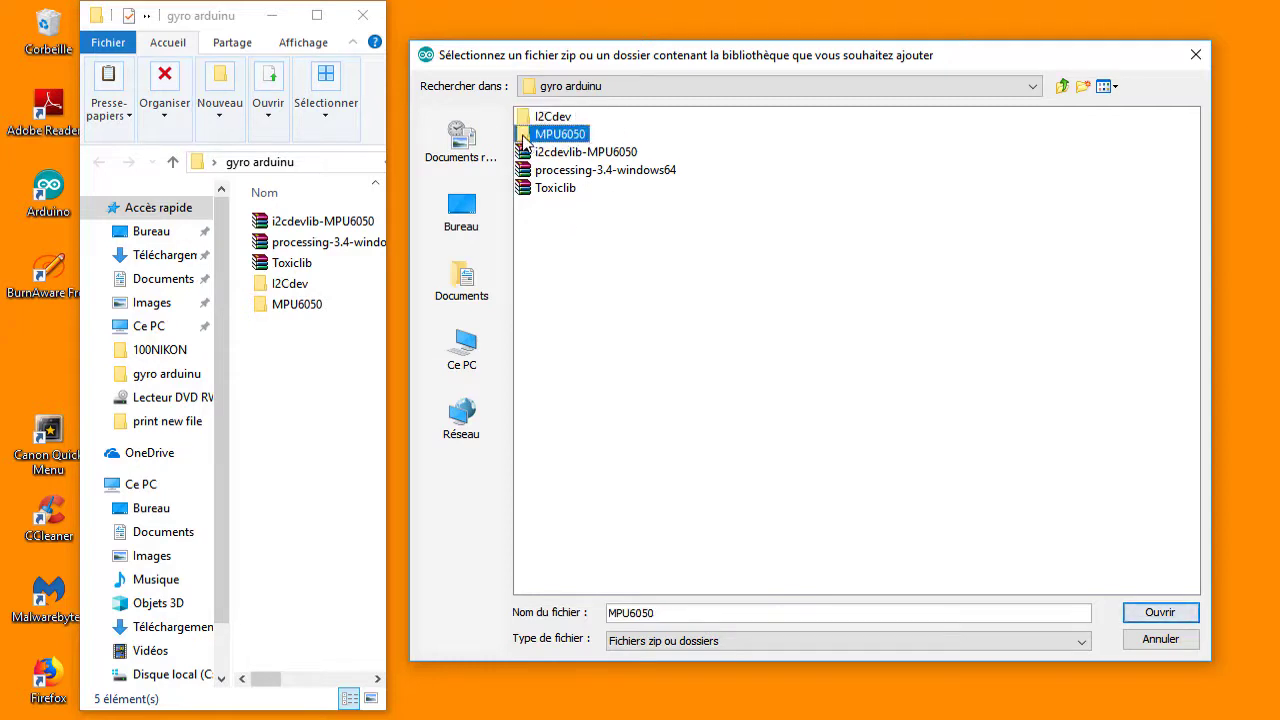
pyautogui.click(527, 118)
pyautogui.click(530, 138)
pyautogui.click(1168, 618)
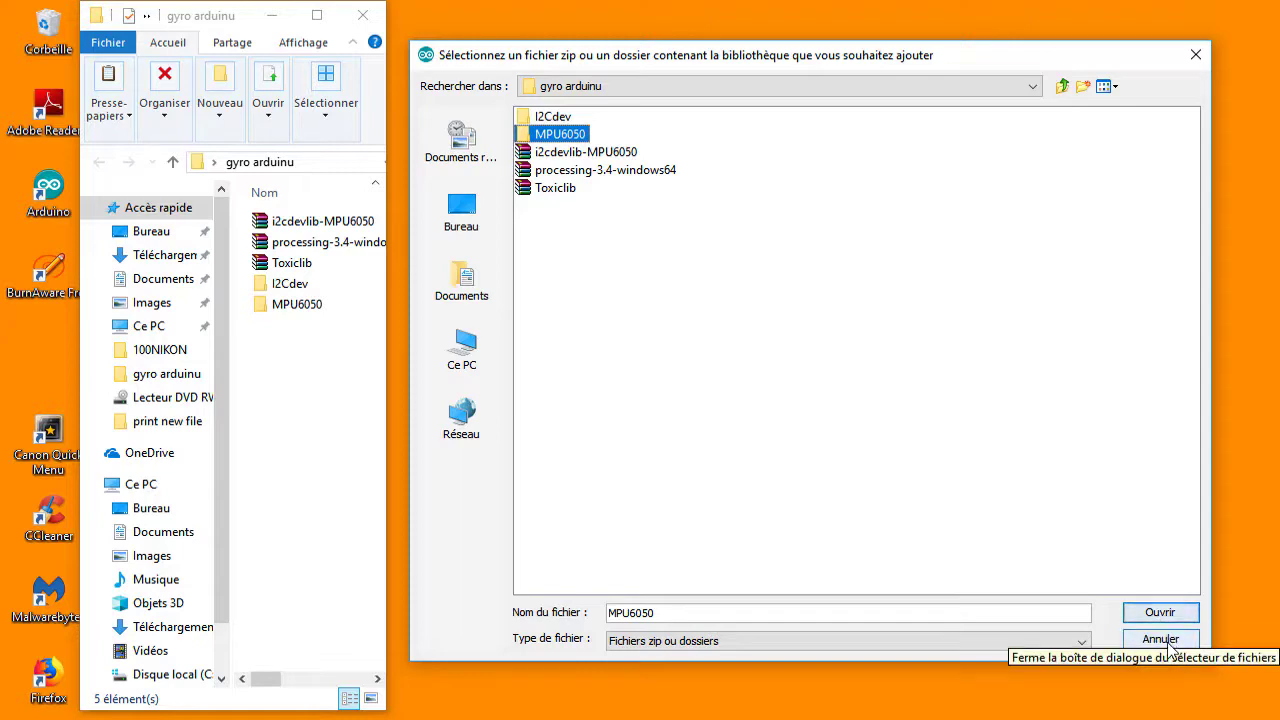
pyautogui.click(1162, 640)
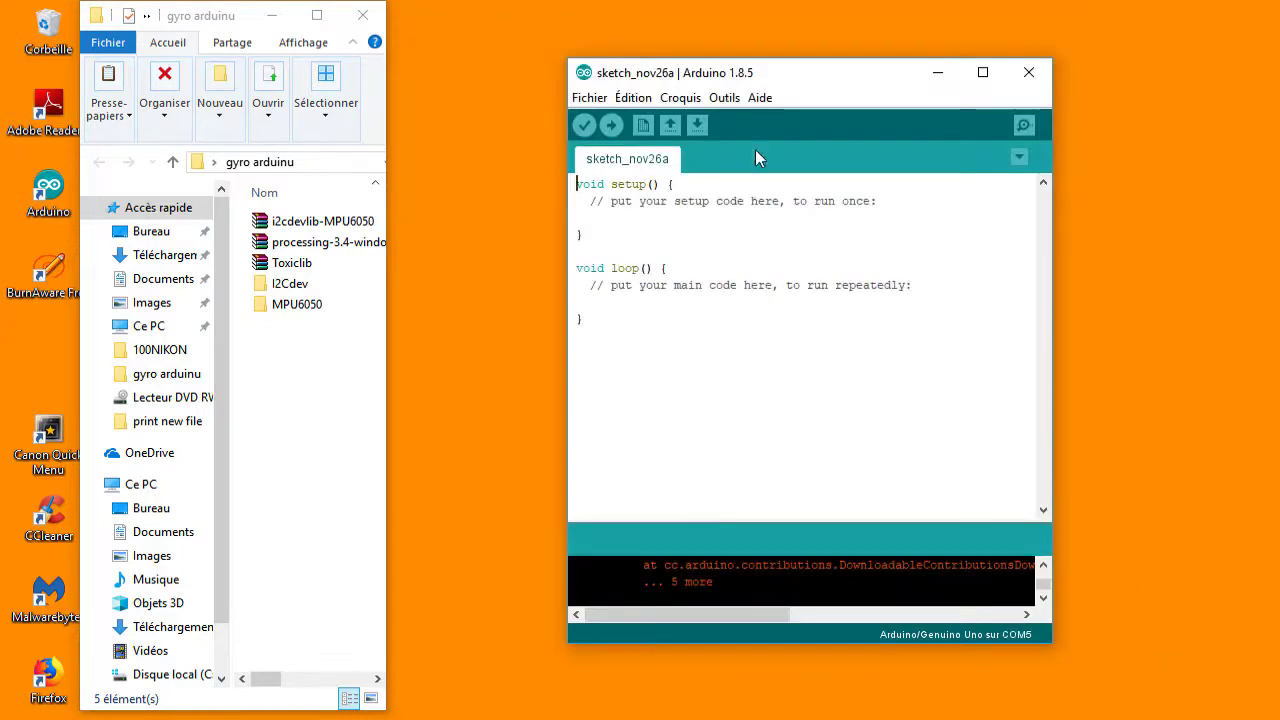
pyautogui.click(678, 99)
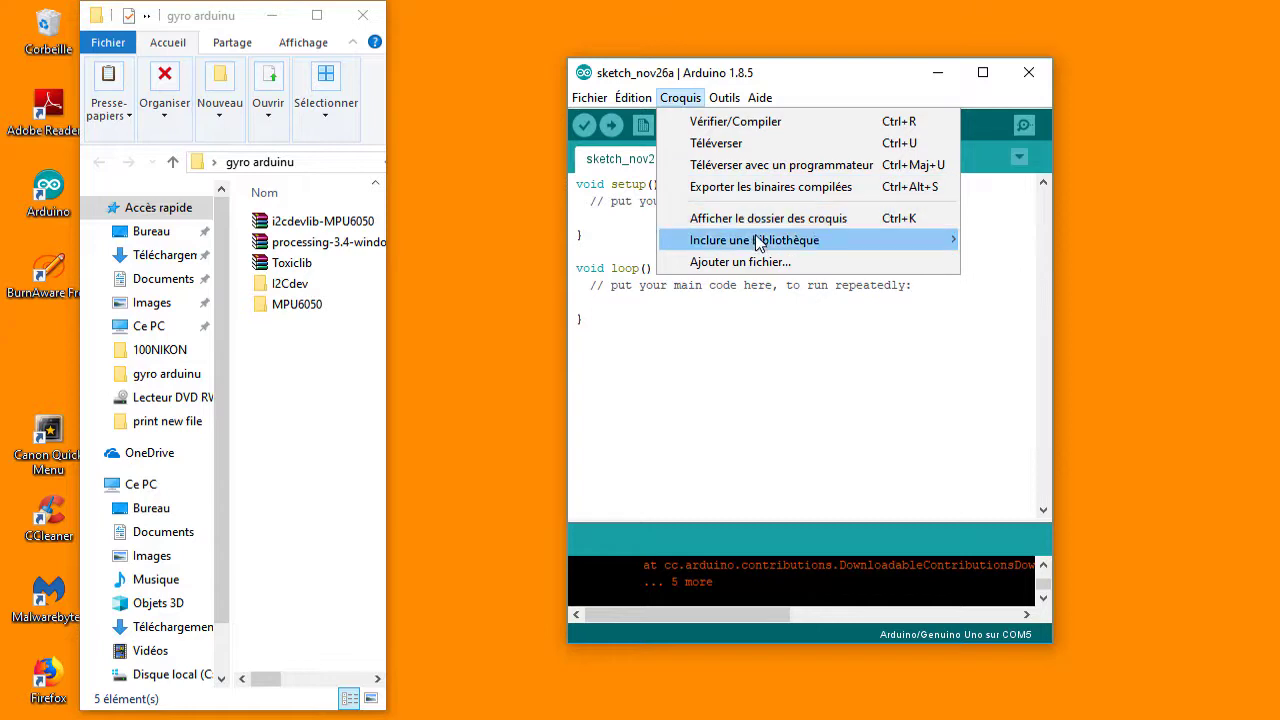
pyautogui.moveTo(757, 240)
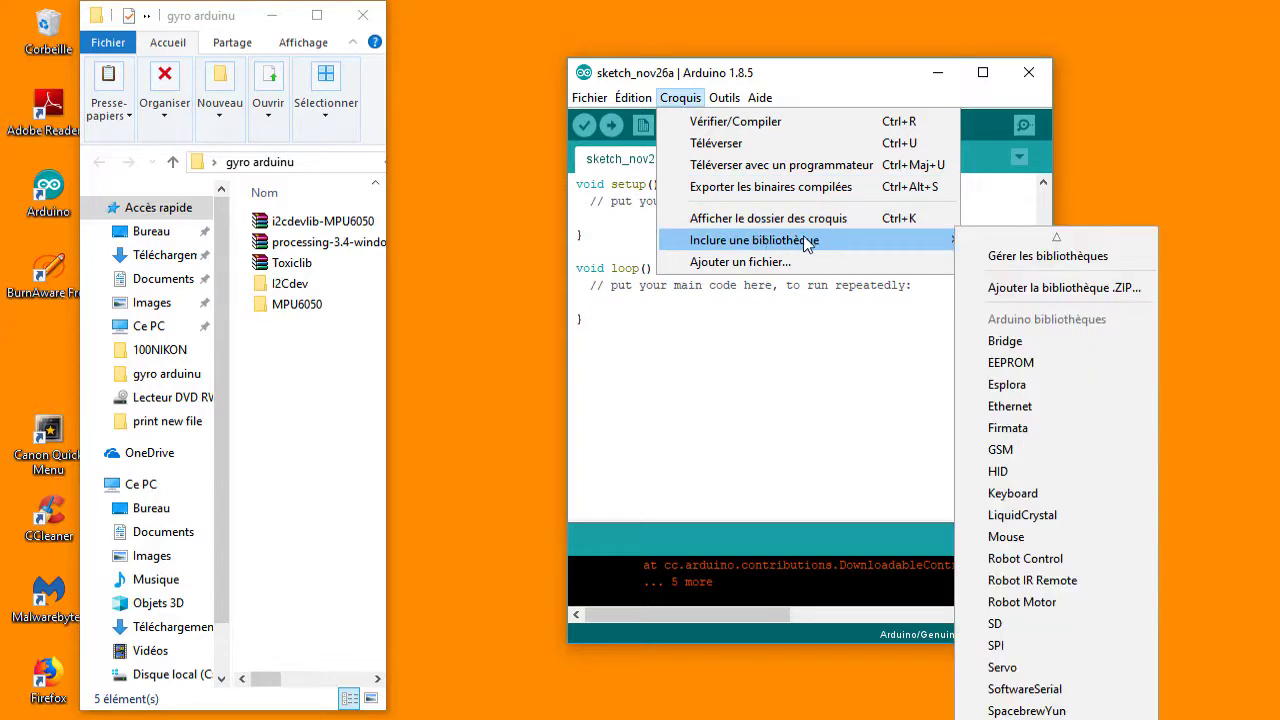
pyautogui.click(1033, 287)
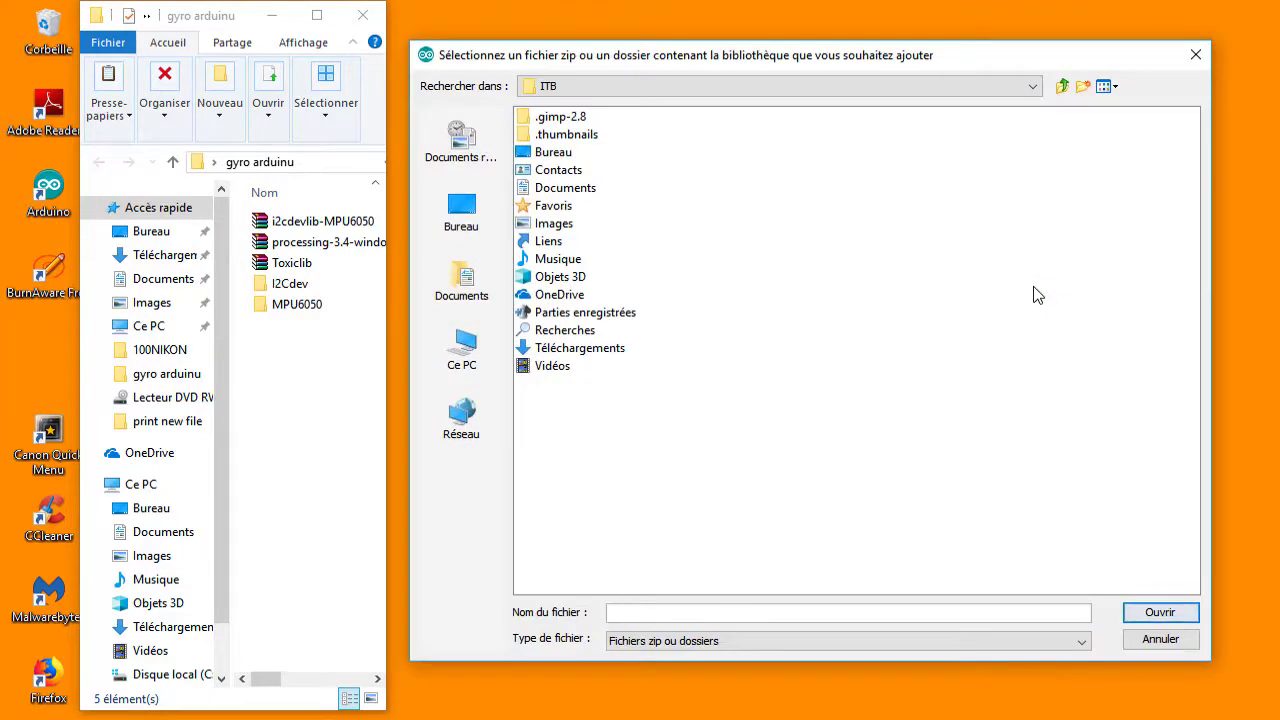
pyautogui.click(465, 212)
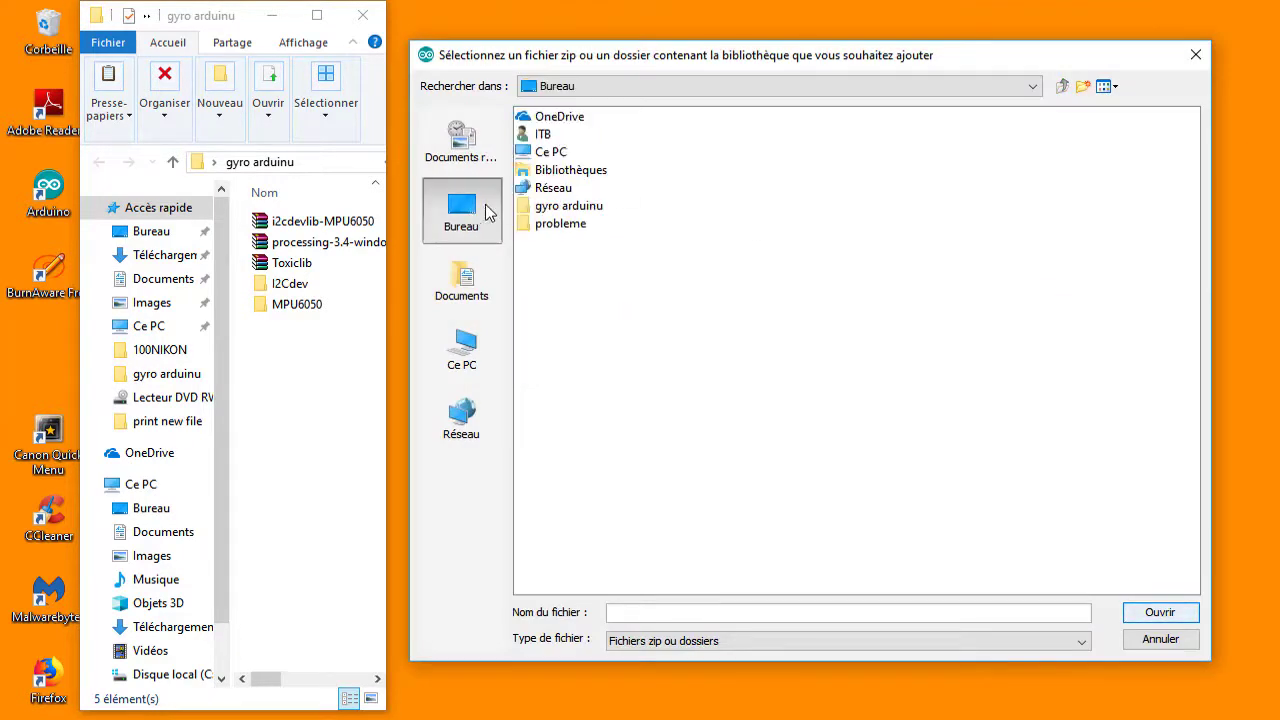
pyautogui.doubleClick(556, 206)
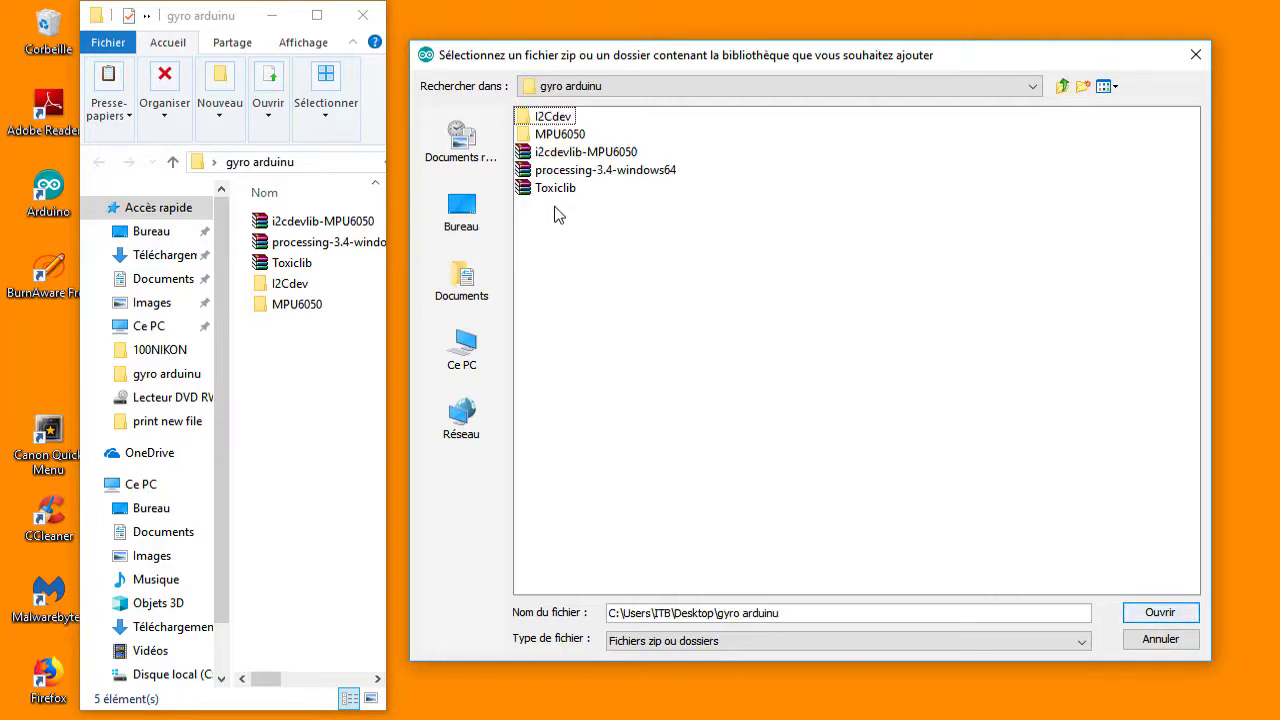
pyautogui.click(553, 117)
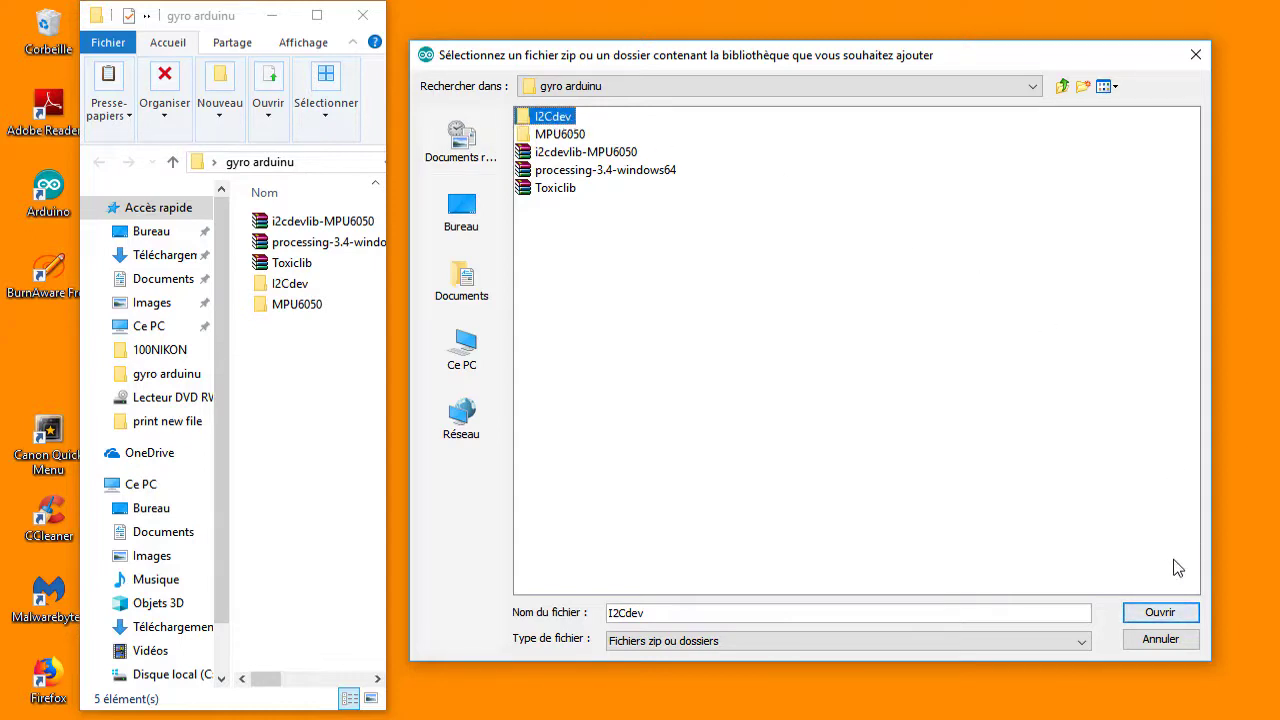
pyautogui.click(1161, 639)
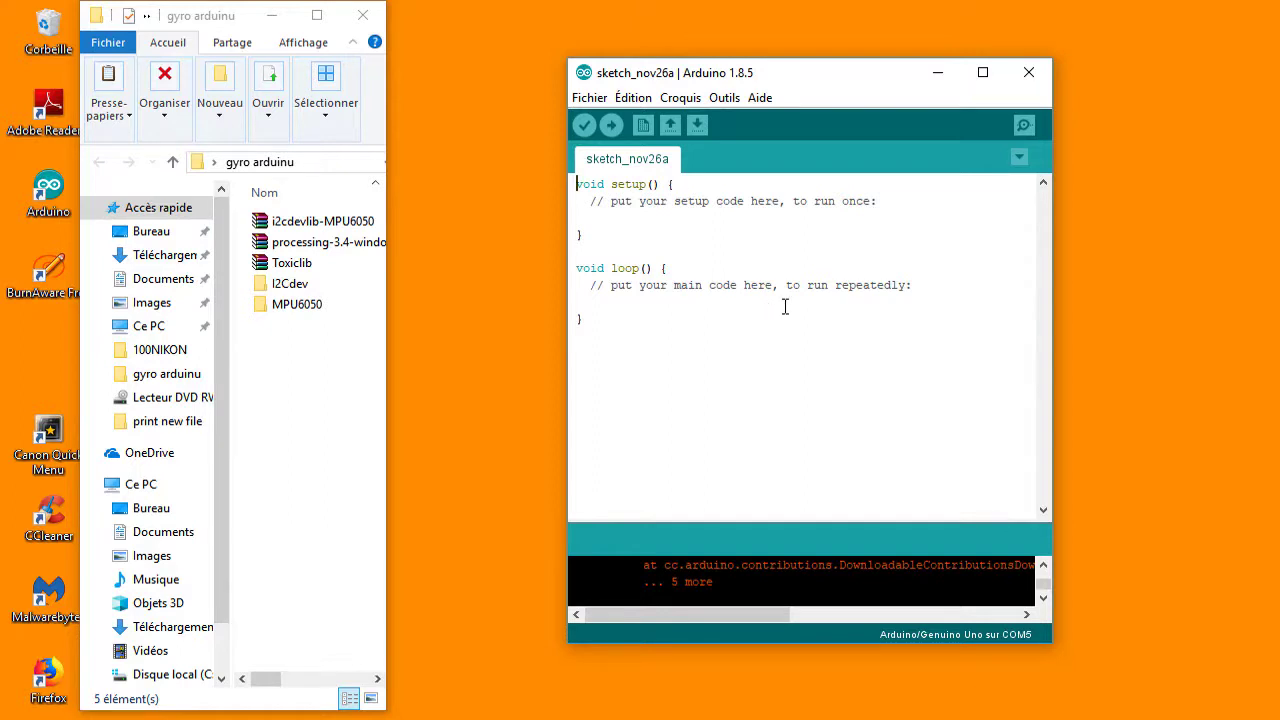
# - Open the MPU6050_DMP6 example sketch from the MPU6050 custom library
pyautogui.click(581, 98)
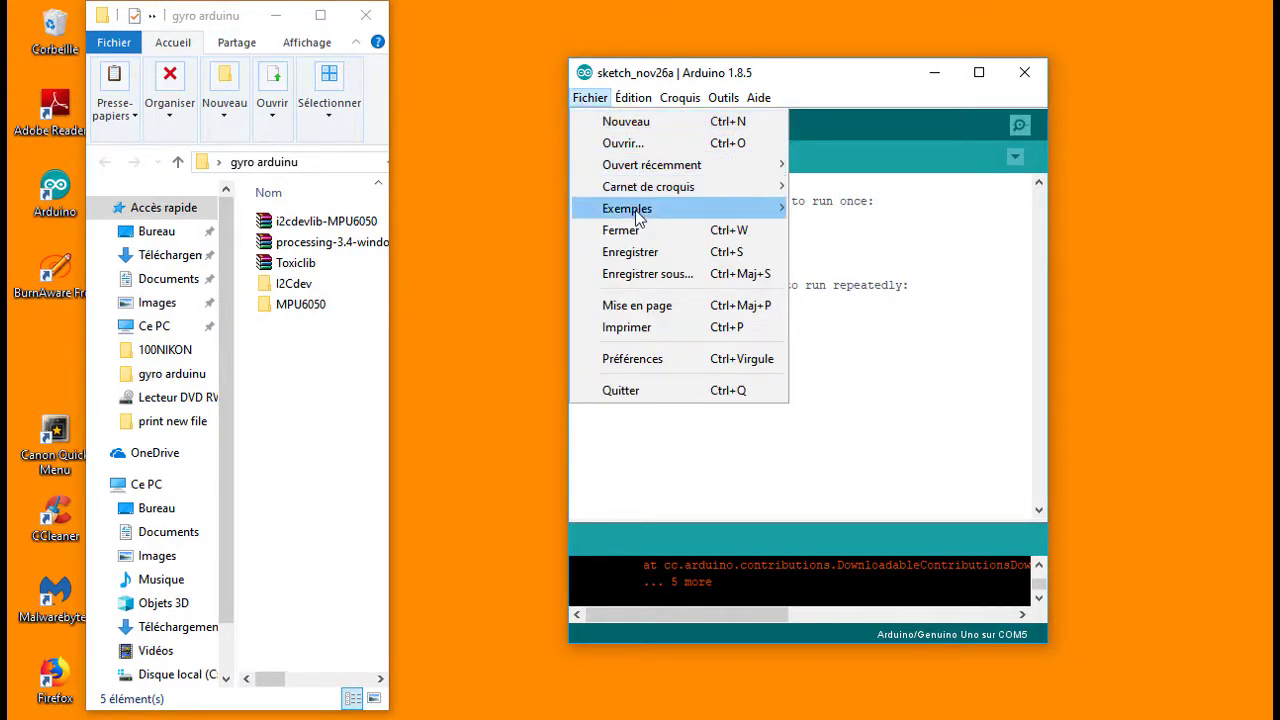
pyautogui.moveTo(640, 209)
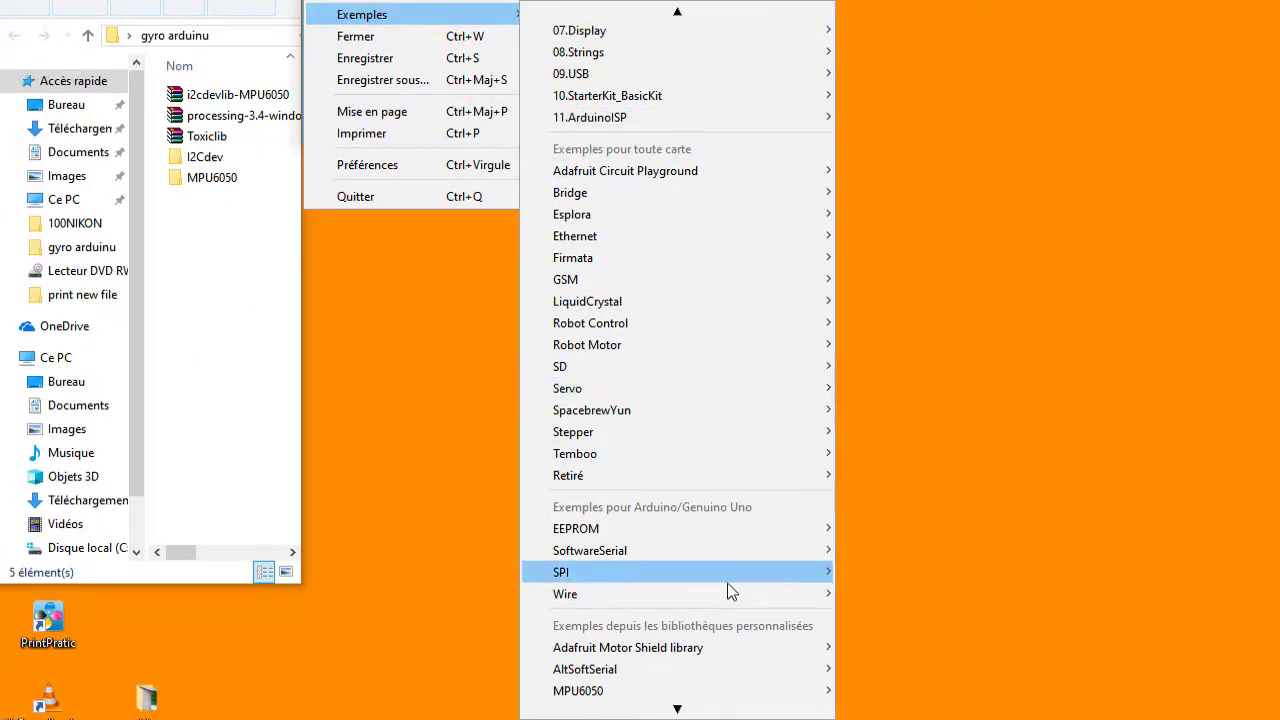
pyautogui.moveTo(700, 709)
pyautogui.moveTo(590, 678)
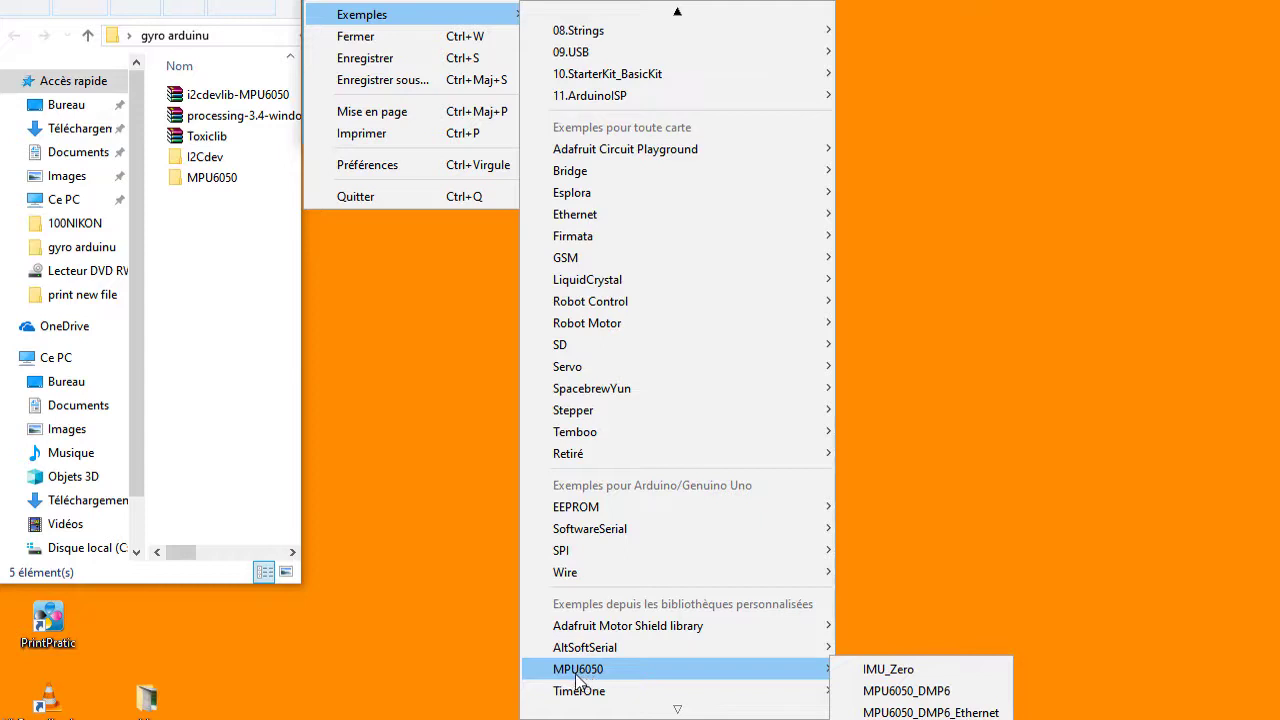
pyautogui.click(907, 691)
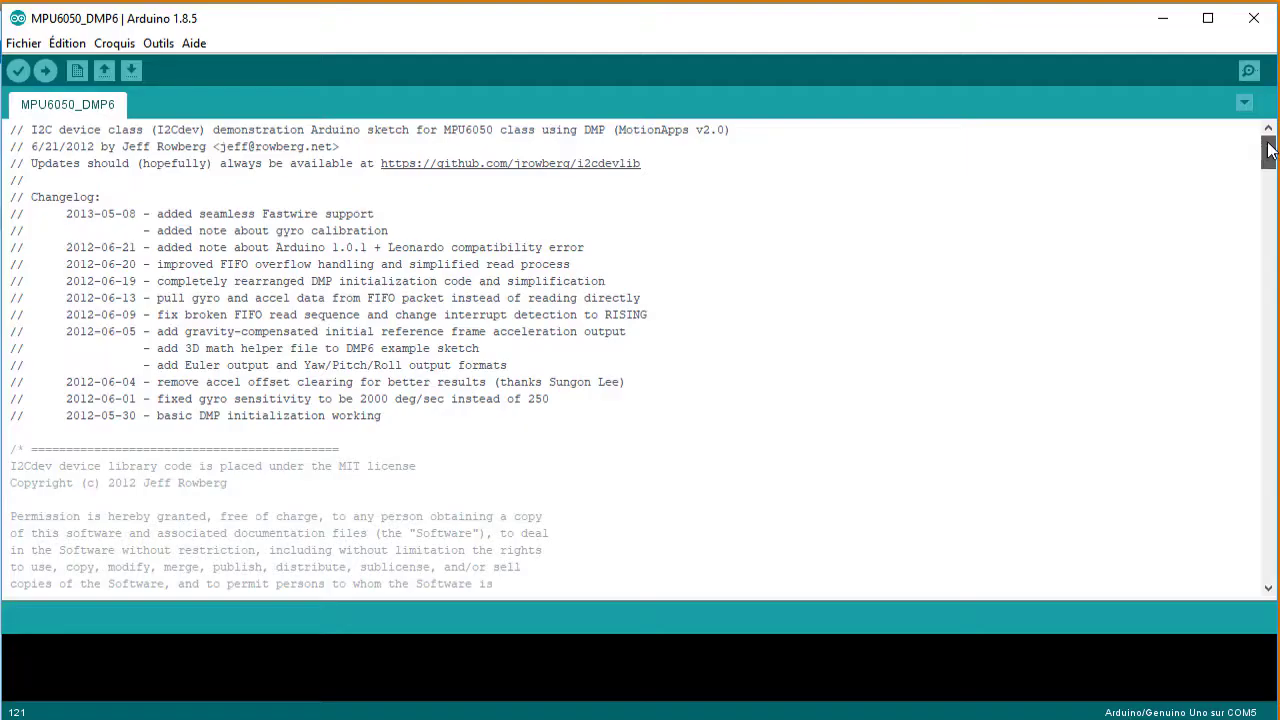
# - Uncomment the OUTPUT_TEAPOT define line in the MPU6050_DMP6 sketch
pyautogui.moveTo(1270, 149); pyautogui.dragTo(1272, 196)
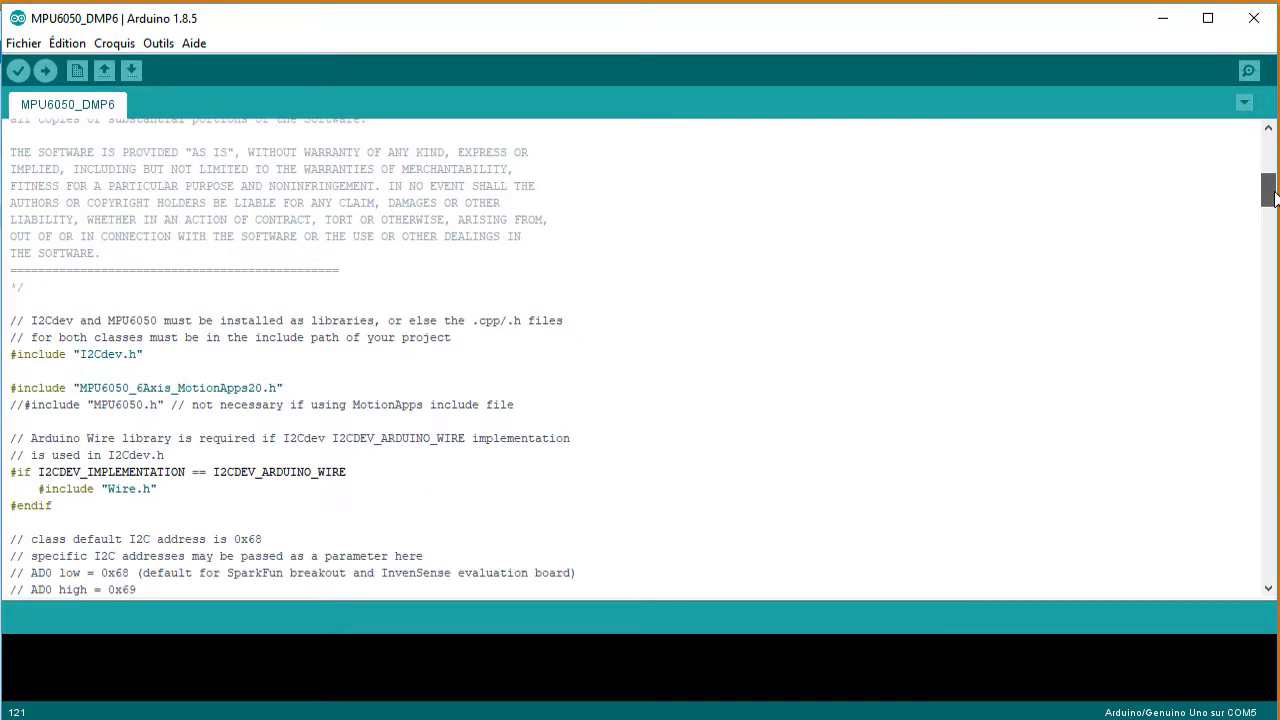
pyautogui.moveTo(1272, 196); pyautogui.dragTo(1272, 254)
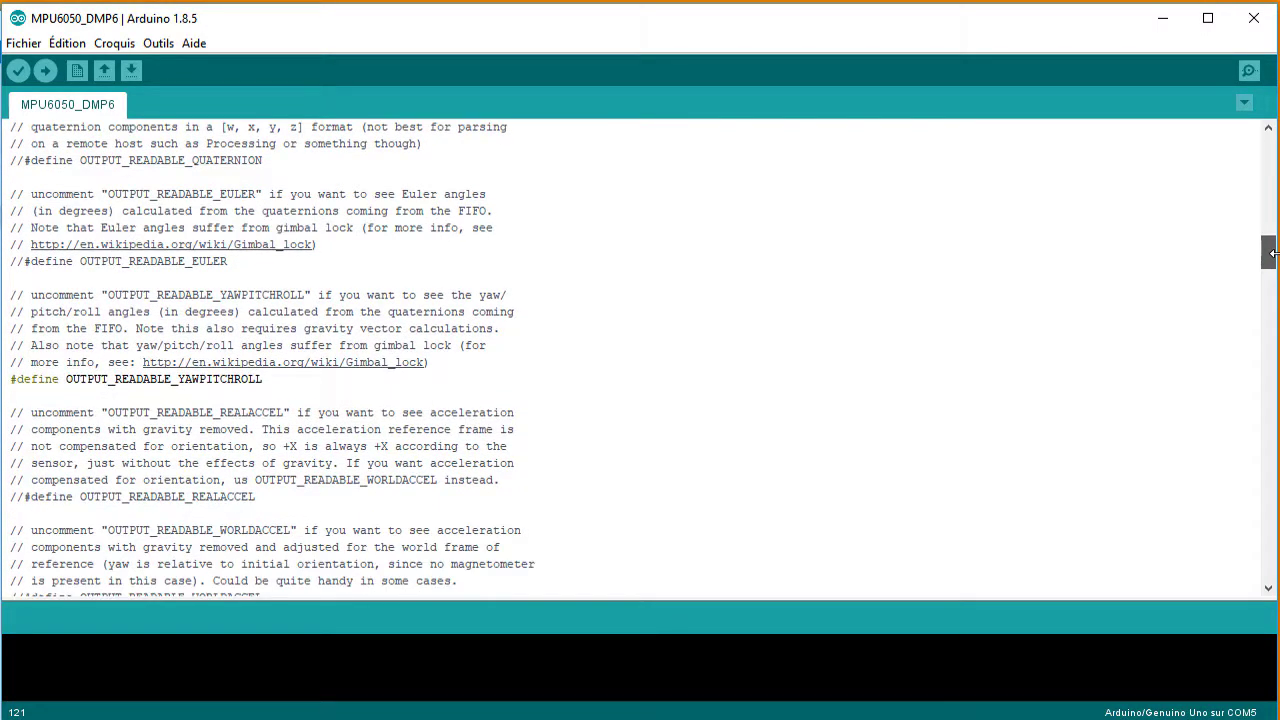
pyautogui.moveTo(1270, 257); pyautogui.dragTo(1272, 270)
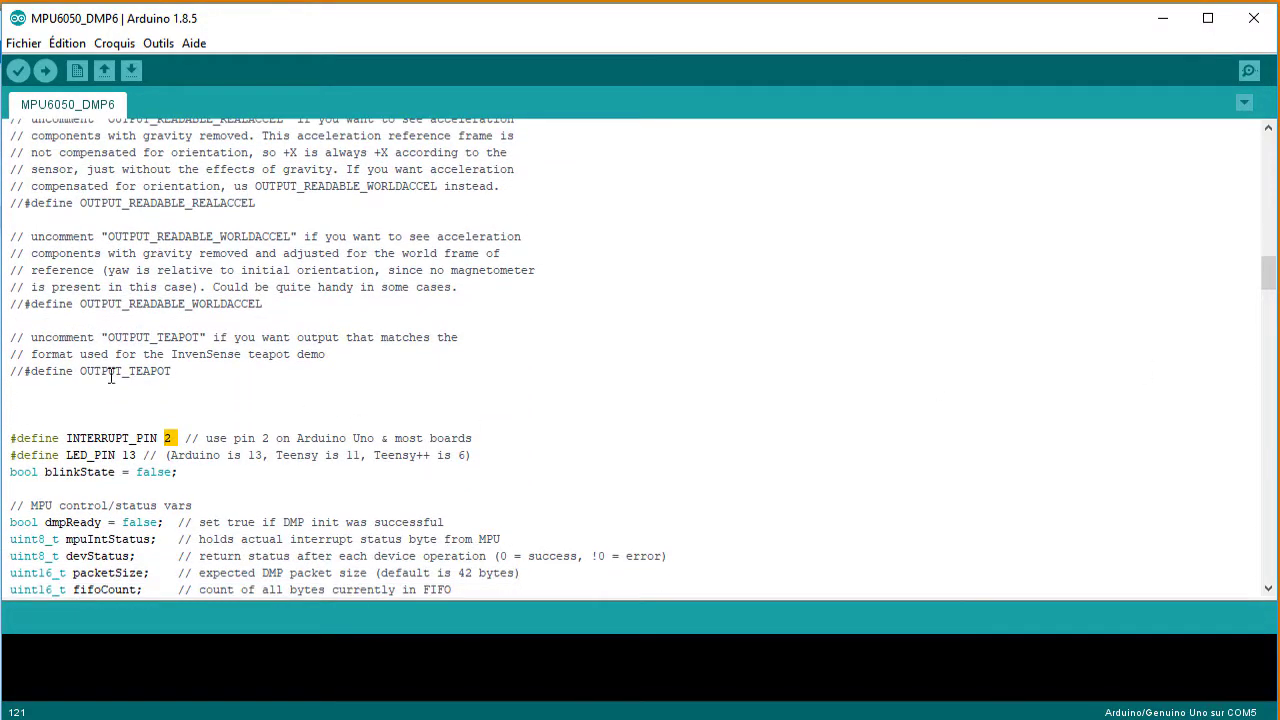
pyautogui.click(24, 372)
pyautogui.press('BackSpace')
pyautogui.press('BackSpace')
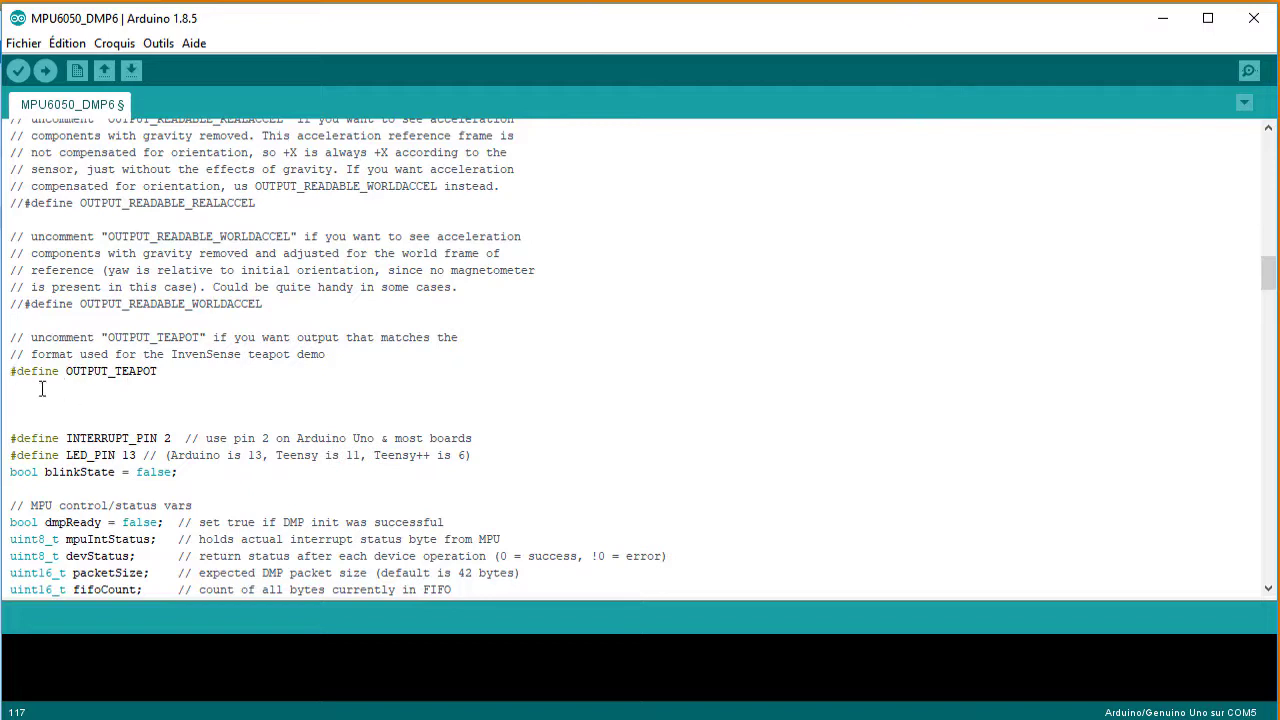
# - Compile the MPU6050_DMP6 sketch and upload it to the Arduino/Genuino Uno board
pyautogui.click(19, 72)
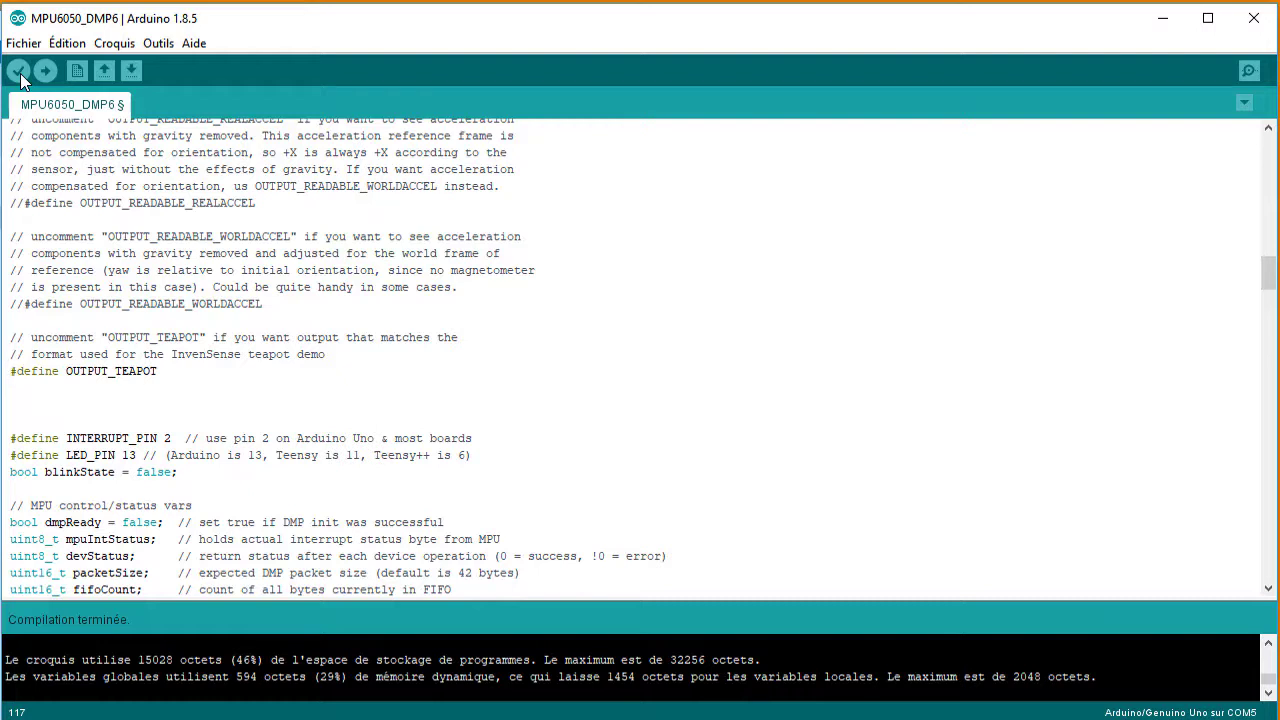
pyautogui.hotkey('ctrl', 'u')
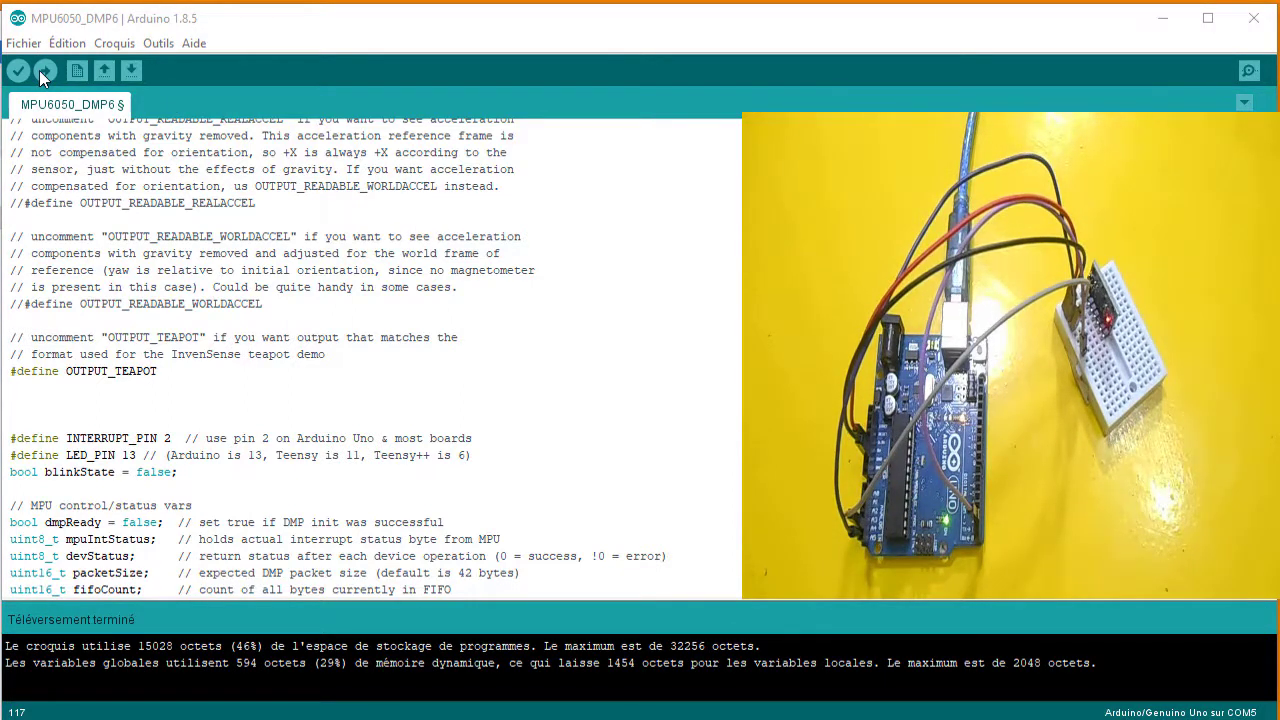
pyautogui.click(41, 73)
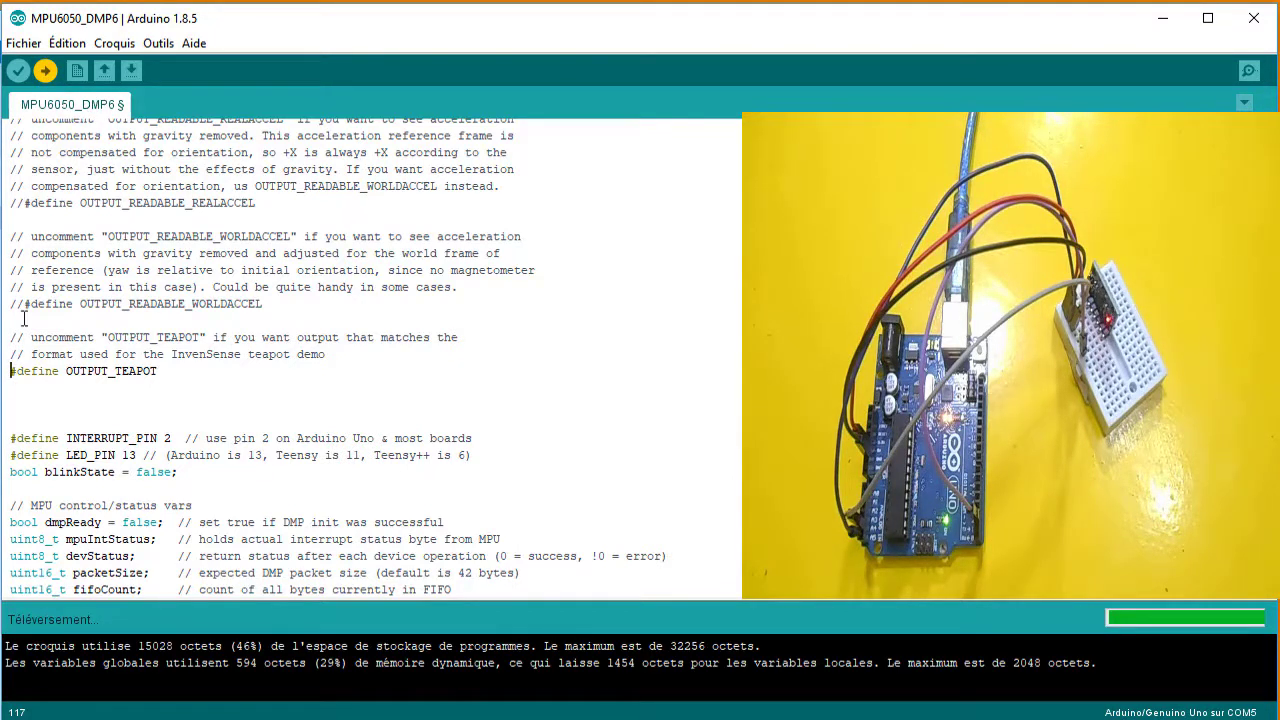
# - Widen the gyro arduinu window beside the narrowed Arduino sketch and extract the processing-3.4 folder from the processing-3.4-windows64 archive into it
pyautogui.moveTo(5, 275); pyautogui.dragTo(838, 292)
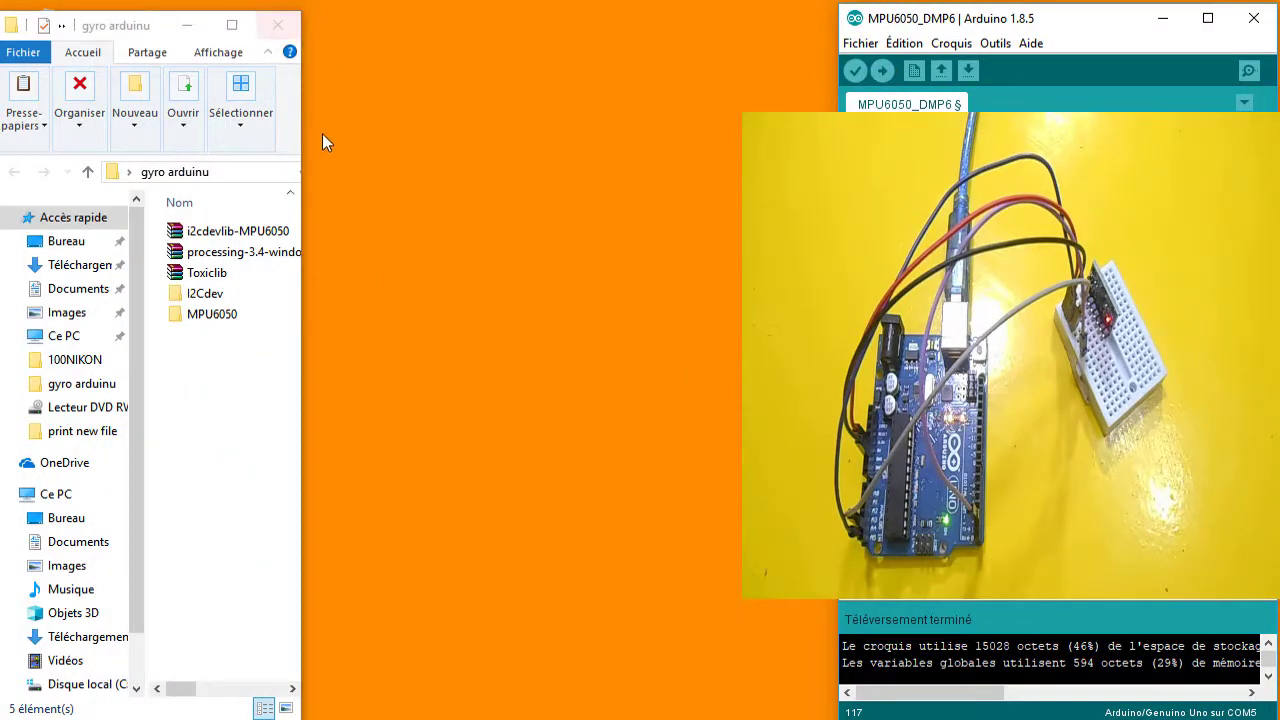
pyautogui.moveTo(302, 163); pyautogui.dragTo(681, 226)
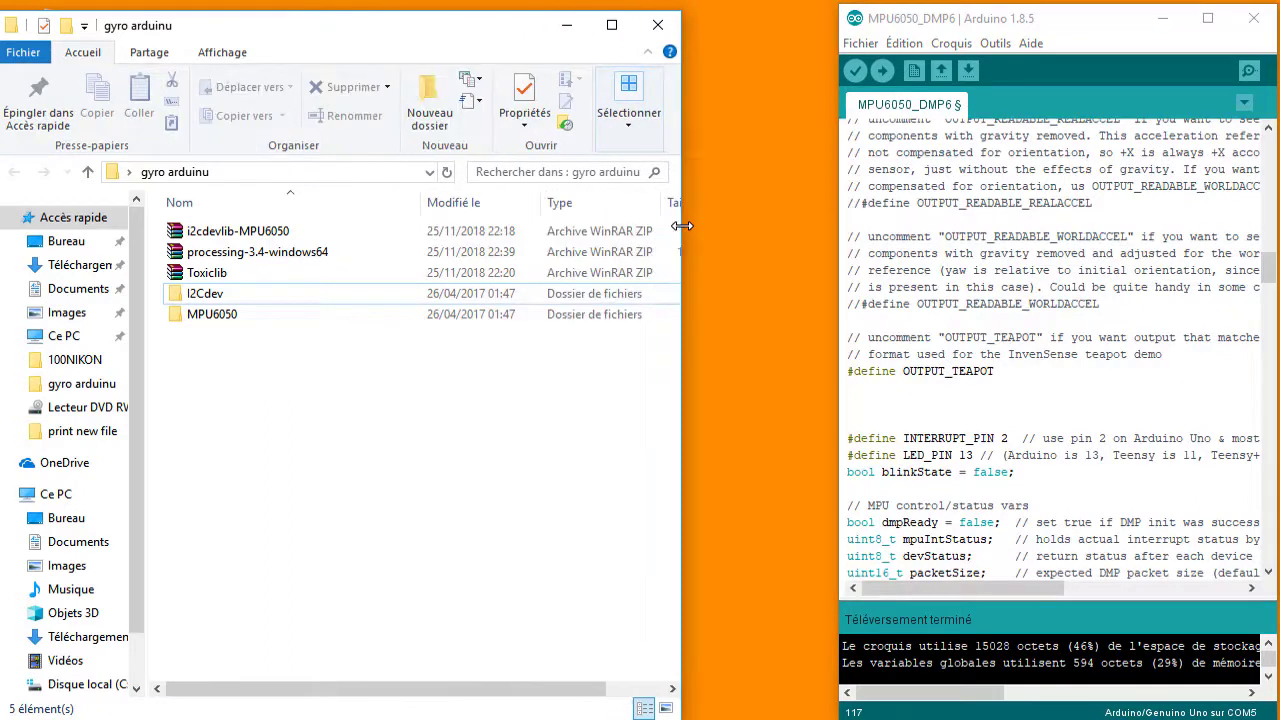
pyautogui.doubleClick(213, 255)
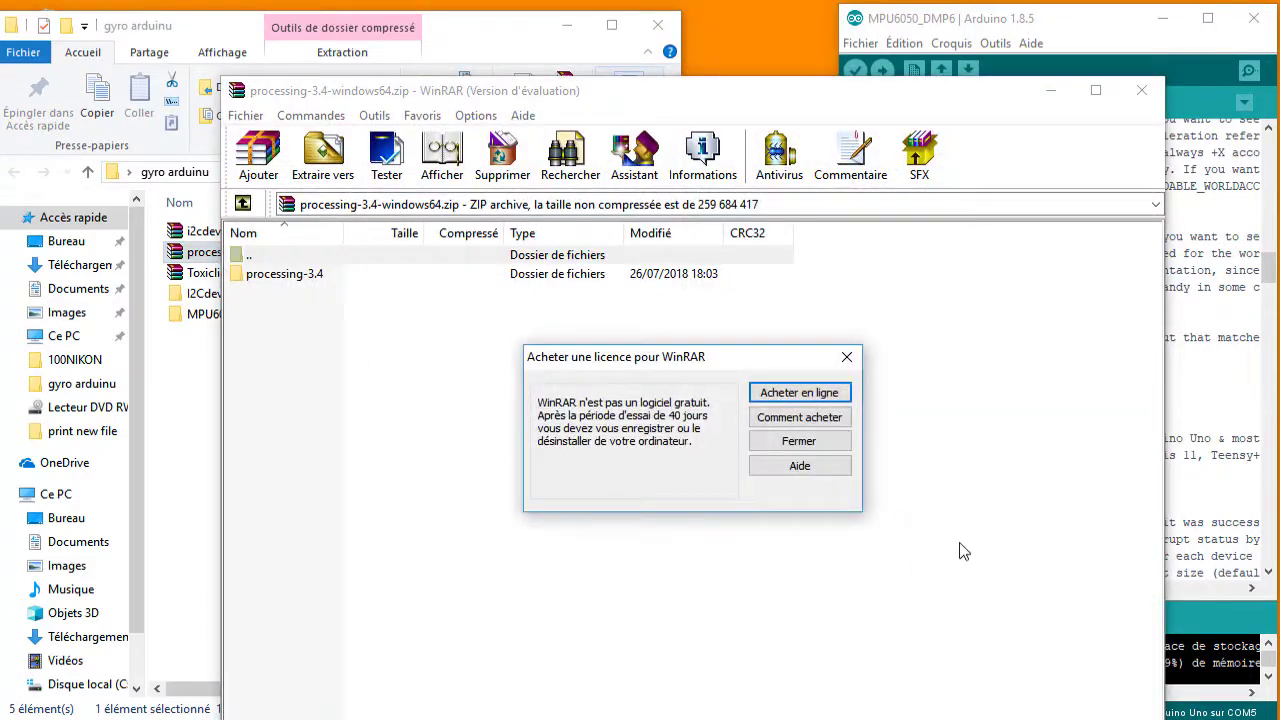
pyautogui.click(800, 441)
pyautogui.moveTo(586, 90); pyautogui.dragTo(808, 90)
pyautogui.moveTo(482, 275); pyautogui.dragTo(195, 368)
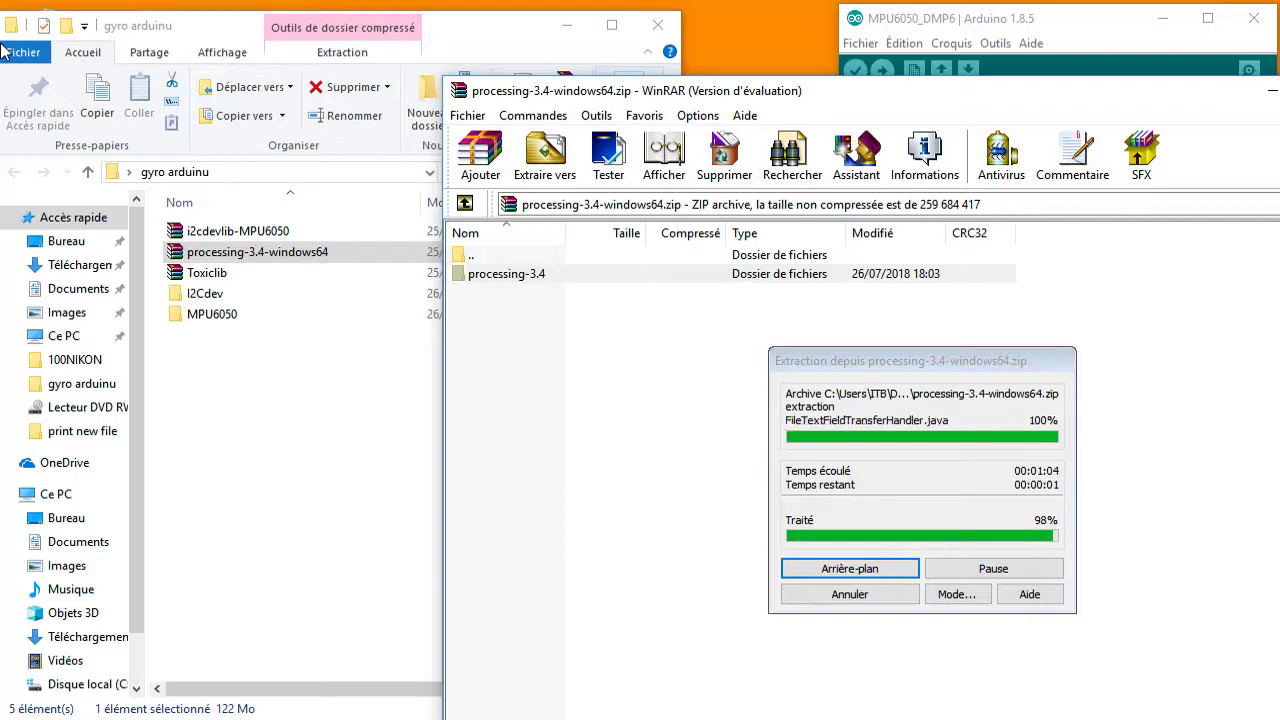
pyautogui.click(3, 50)
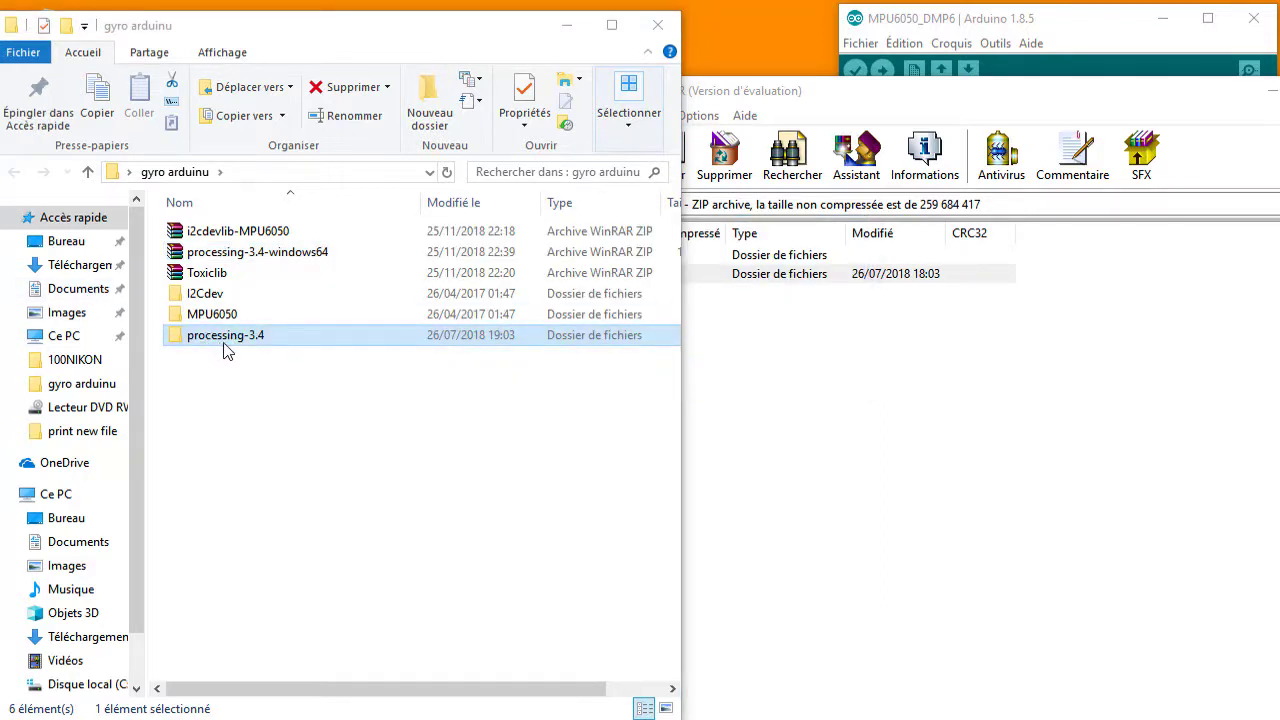
# - Extract the toxiclibs_p5 and toxiclibscore folders from Toxiclib.zip into the gyro arduinu folder and close the archive window
pyautogui.click(786, 527)
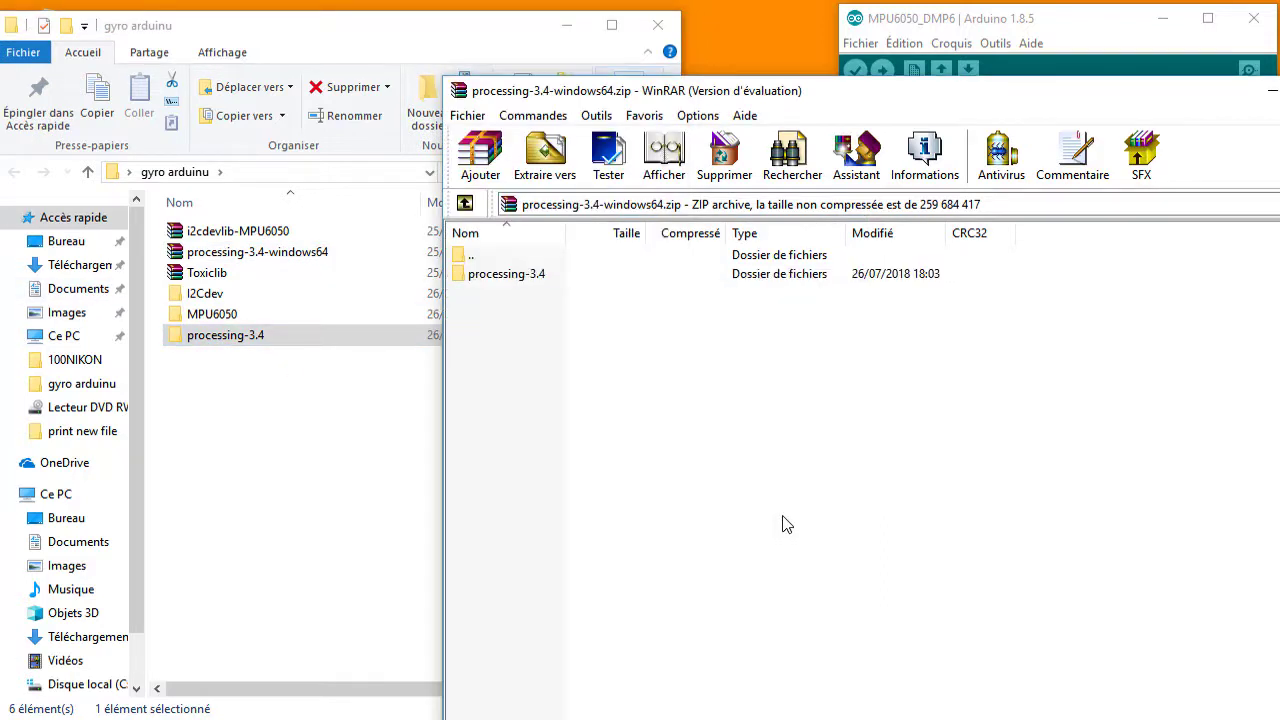
pyautogui.click(464, 205)
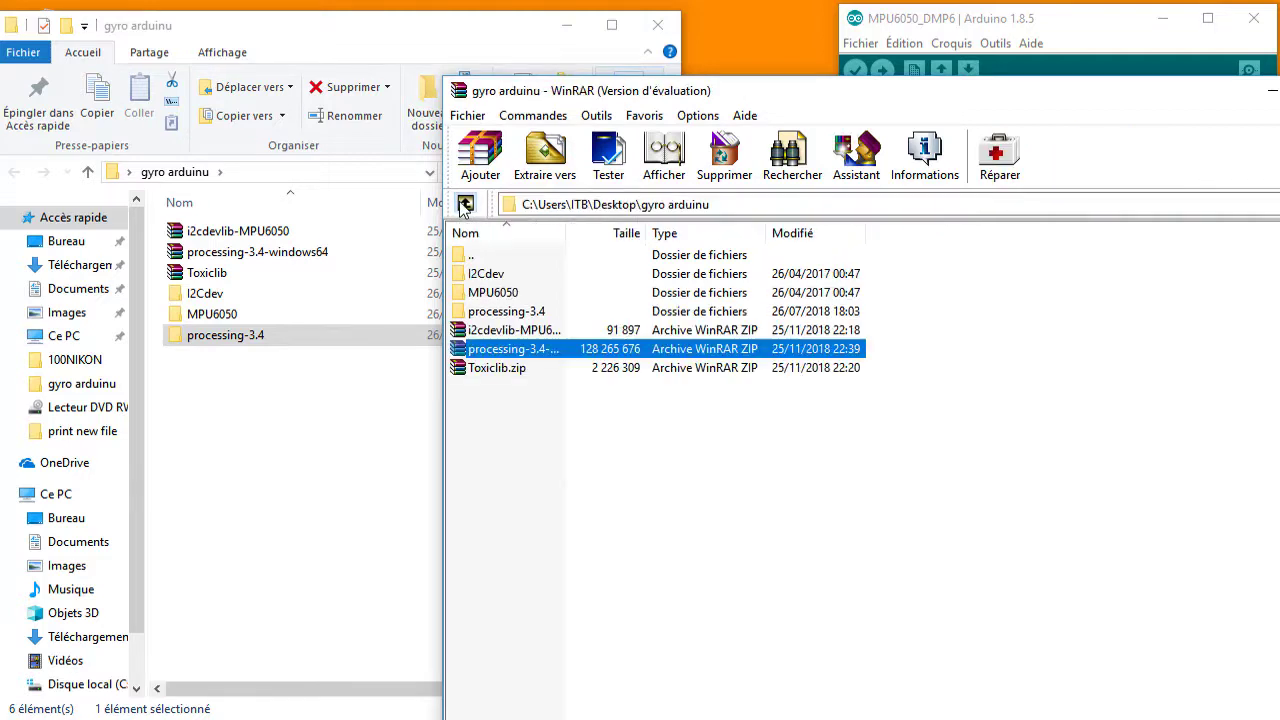
pyautogui.click(499, 369)
pyautogui.doubleClick(499, 369)
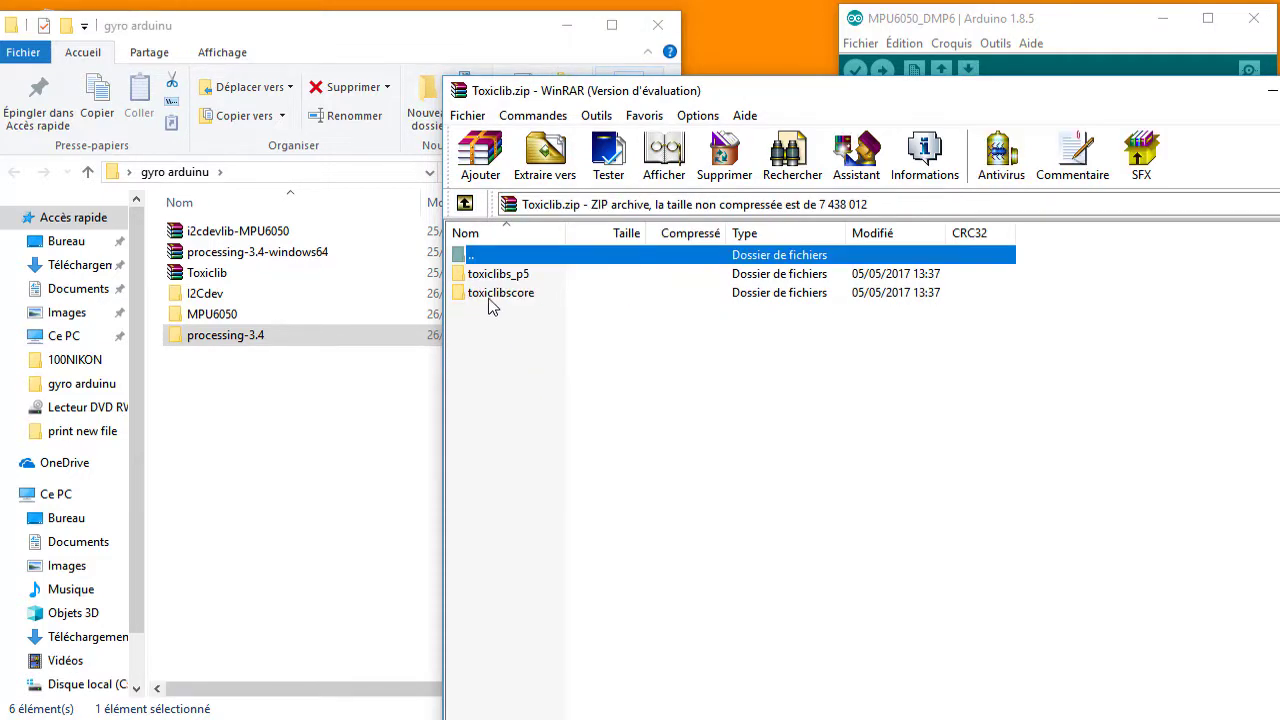
pyautogui.moveTo(497, 352); pyautogui.dragTo(483, 283)
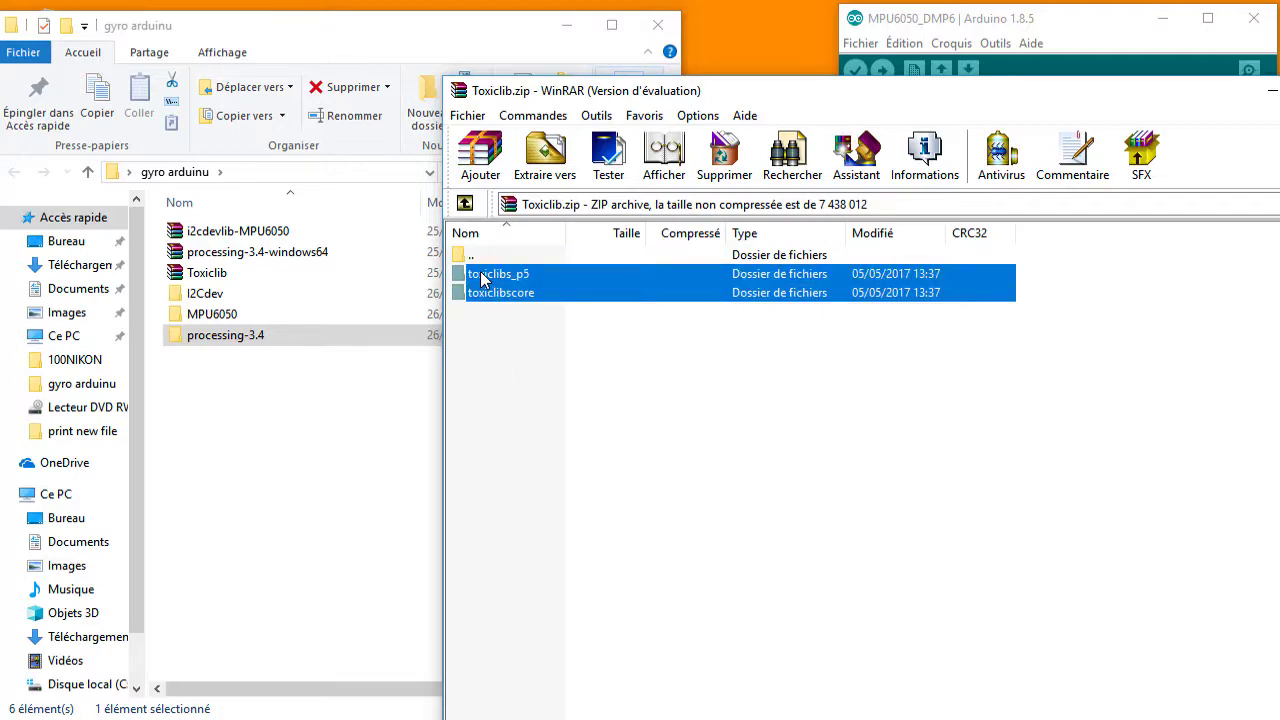
pyautogui.moveTo(476, 275); pyautogui.dragTo(211, 403)
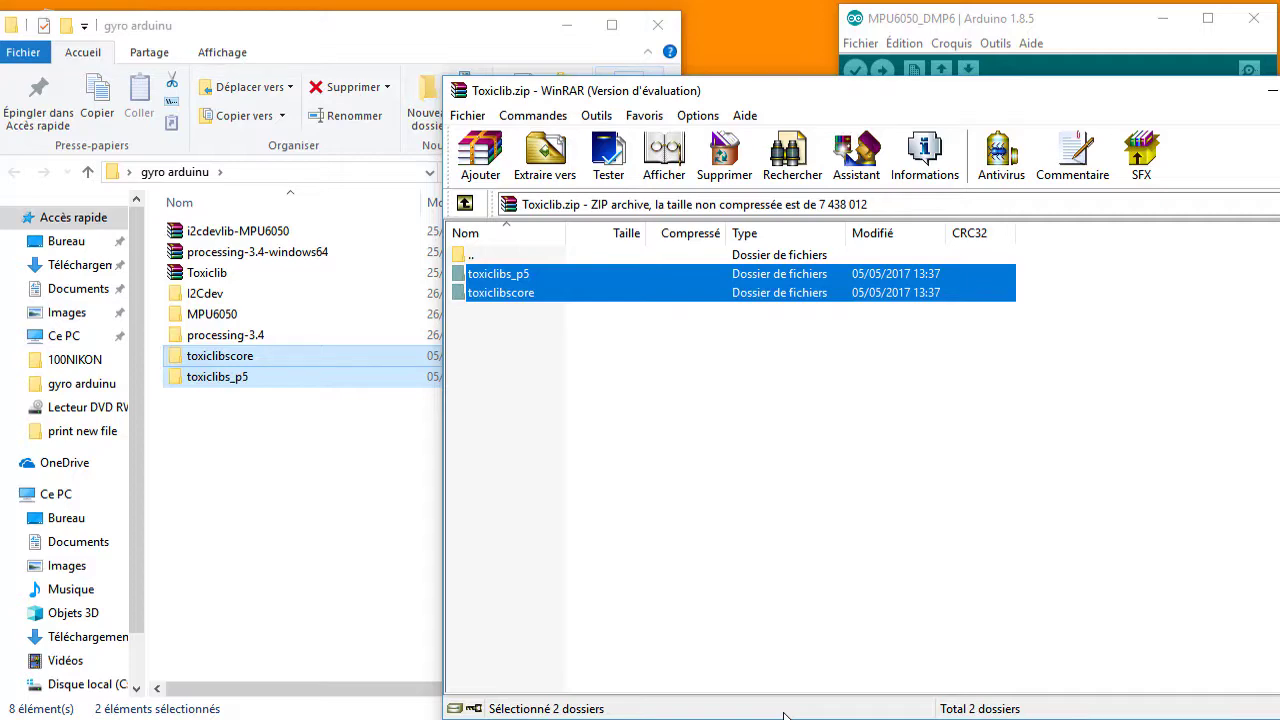
pyautogui.press('Escape')
# - Copy the toxiclibscore and toxiclibs_p5 folders, inspect the libraries folder under Documents/Processing without pasting, and return to the gyro arduinu folder
pyautogui.rightClick(205, 362)
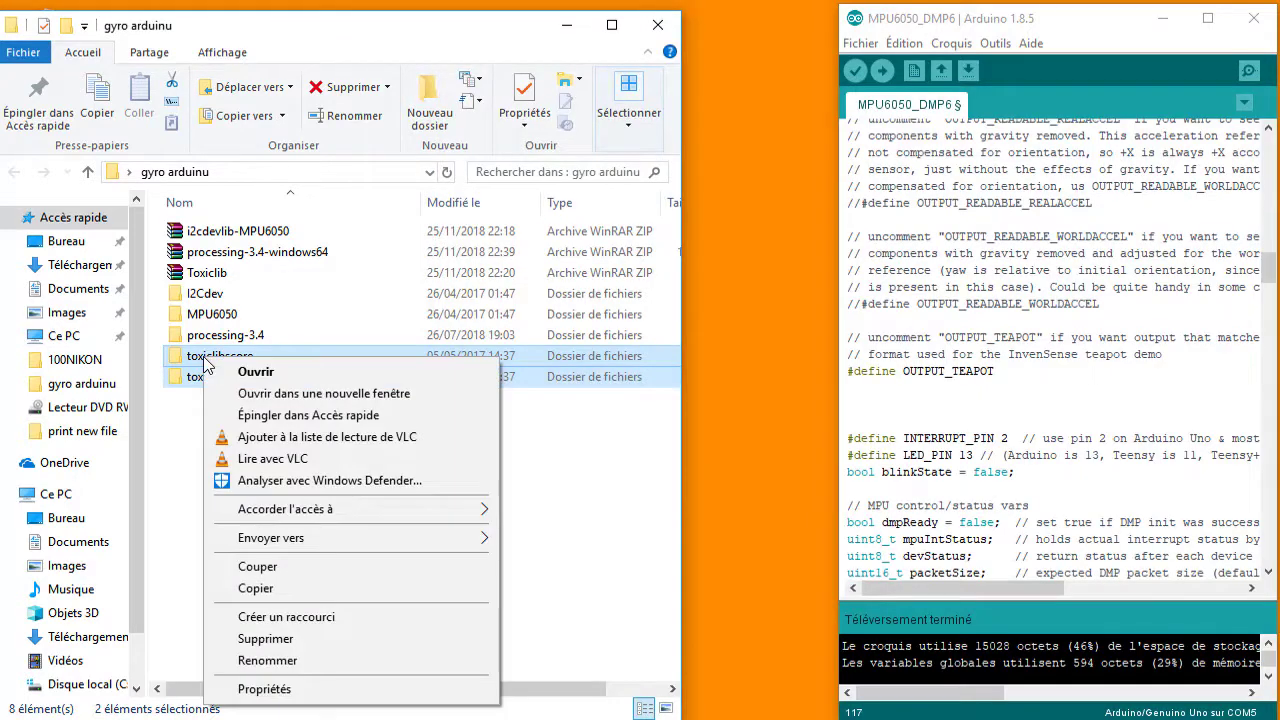
pyautogui.click(268, 593)
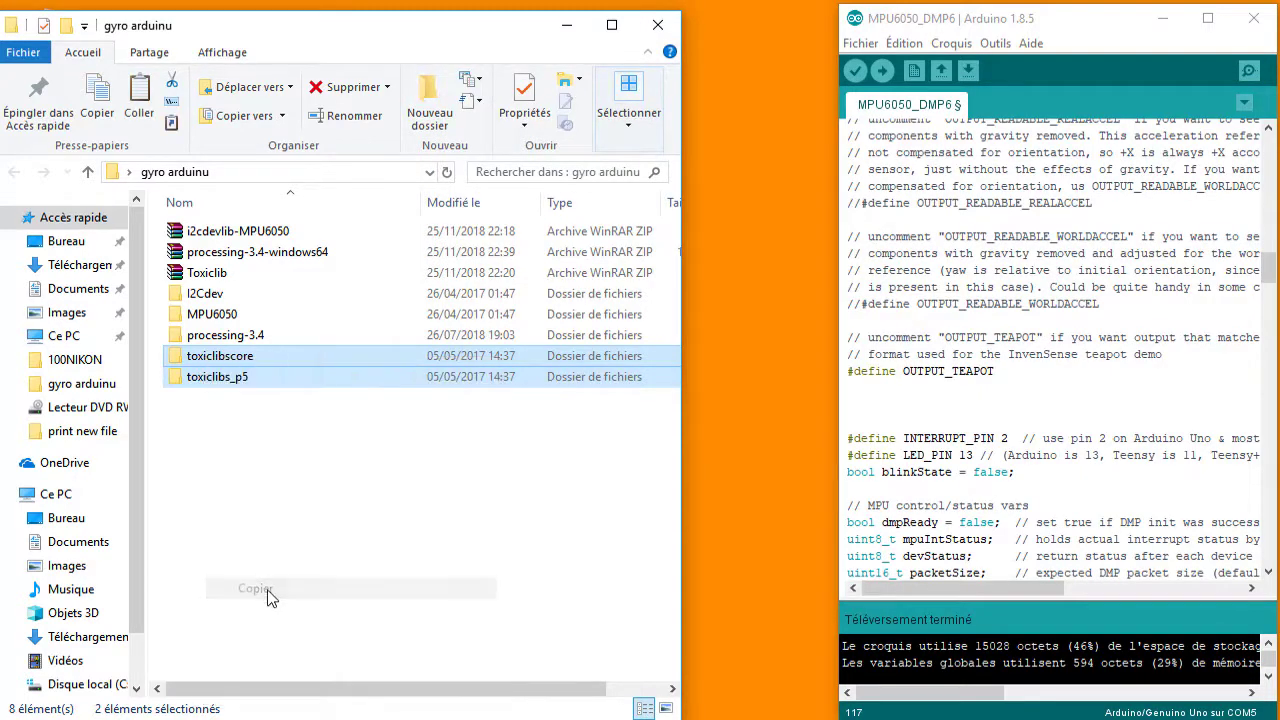
pyautogui.click(77, 289)
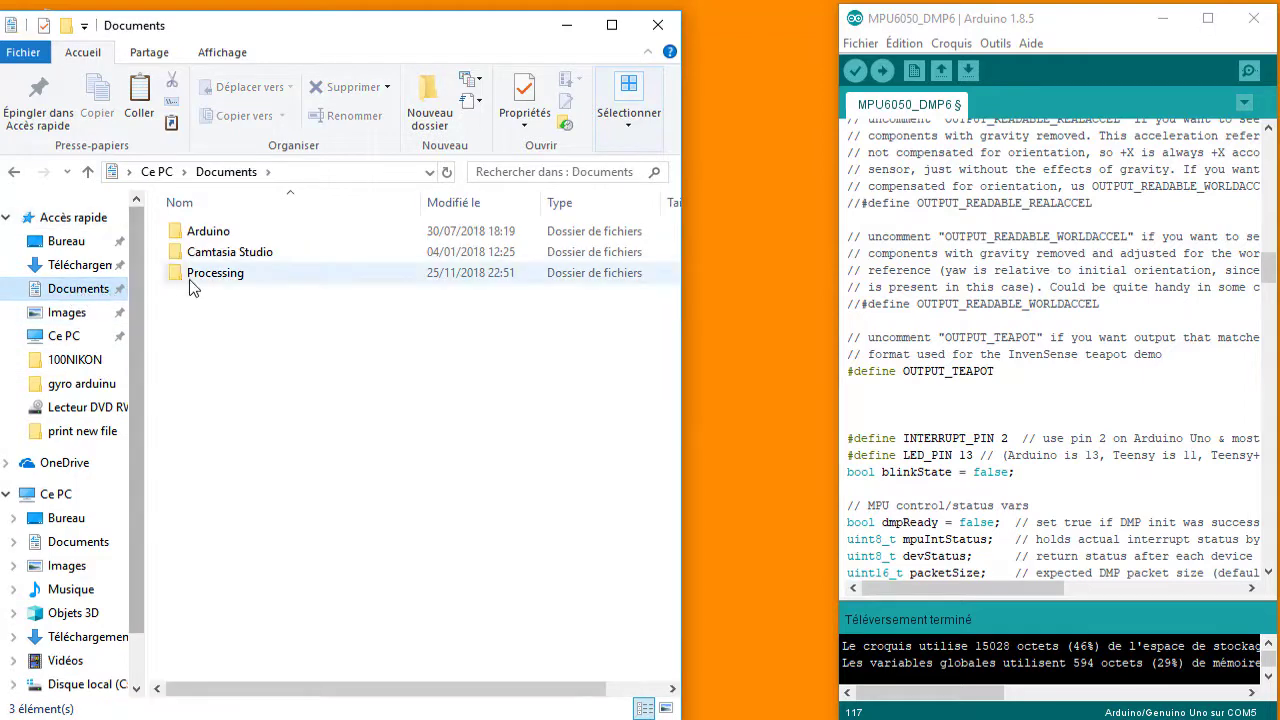
pyautogui.doubleClick(193, 281)
pyautogui.doubleClick(196, 256)
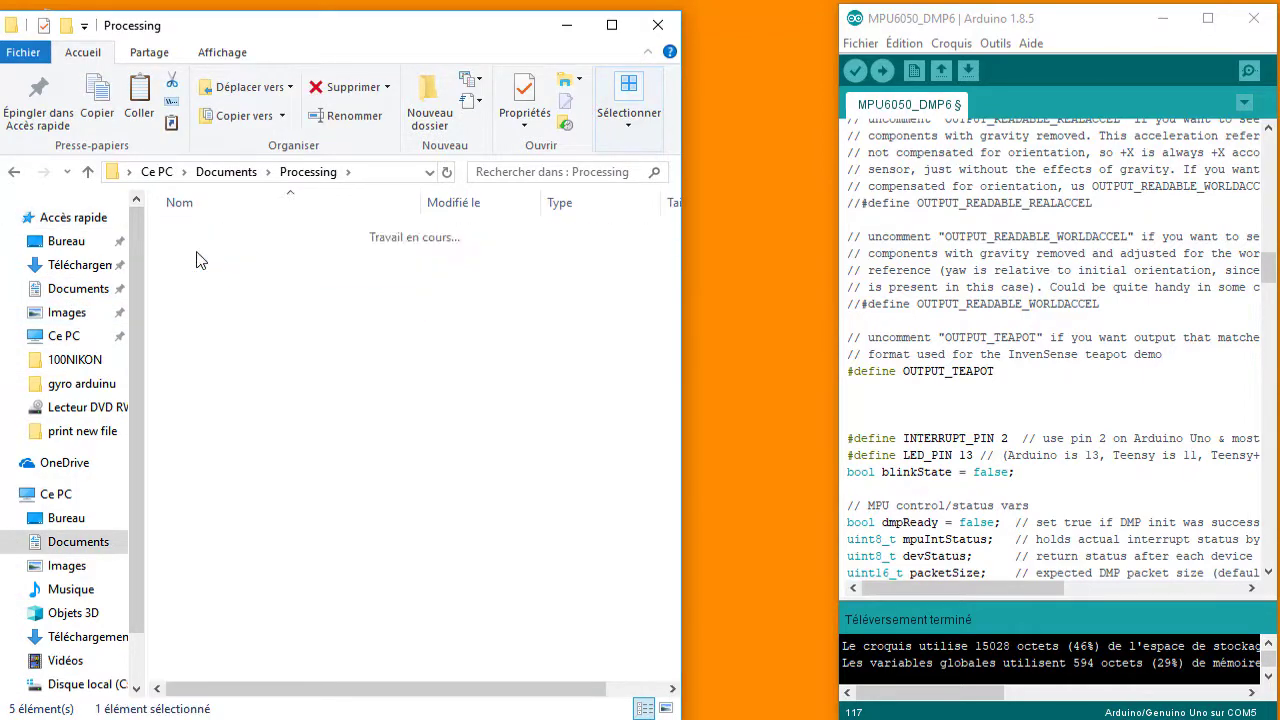
pyautogui.moveTo(195, 297); pyautogui.dragTo(188, 252)
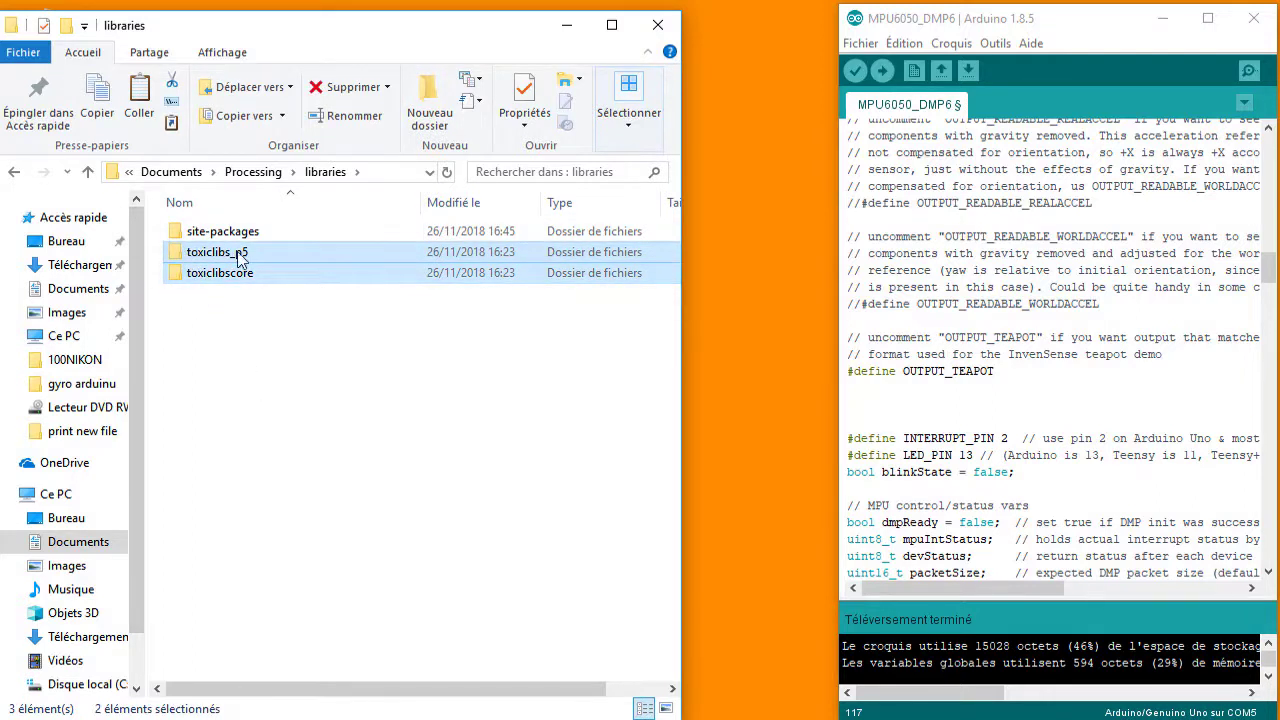
pyautogui.rightClick(254, 318)
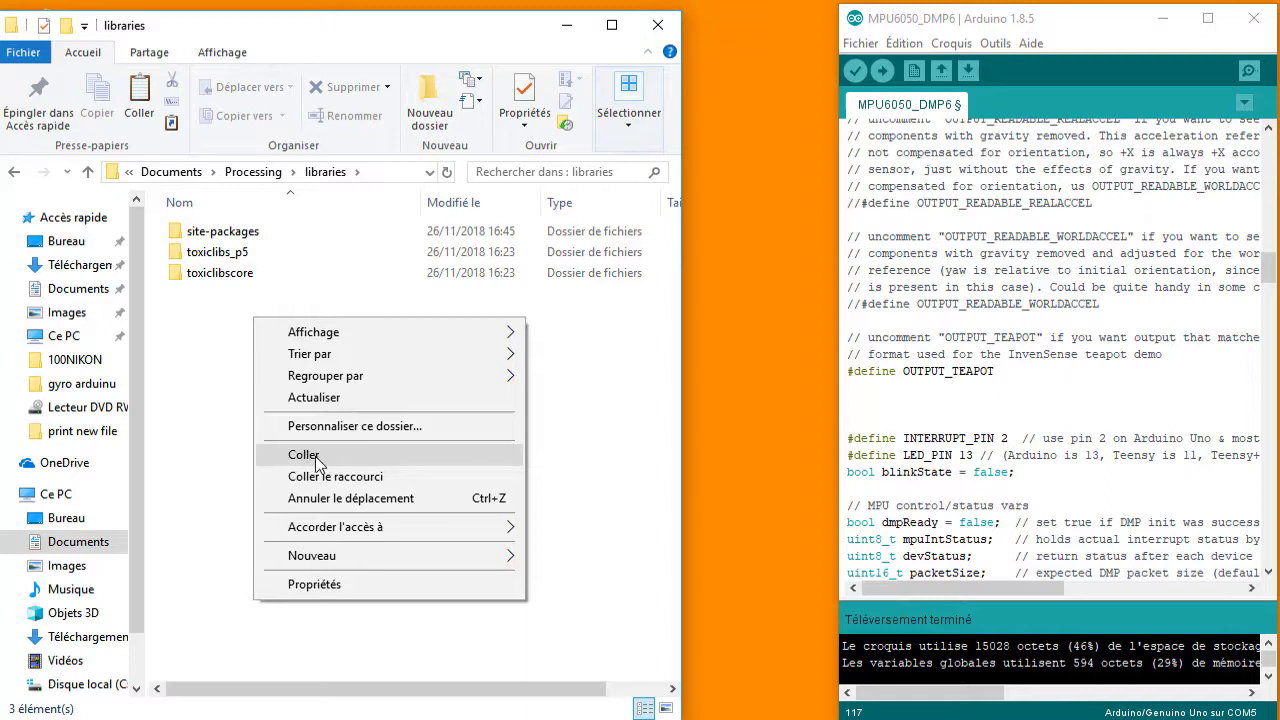
pyautogui.click(206, 343)
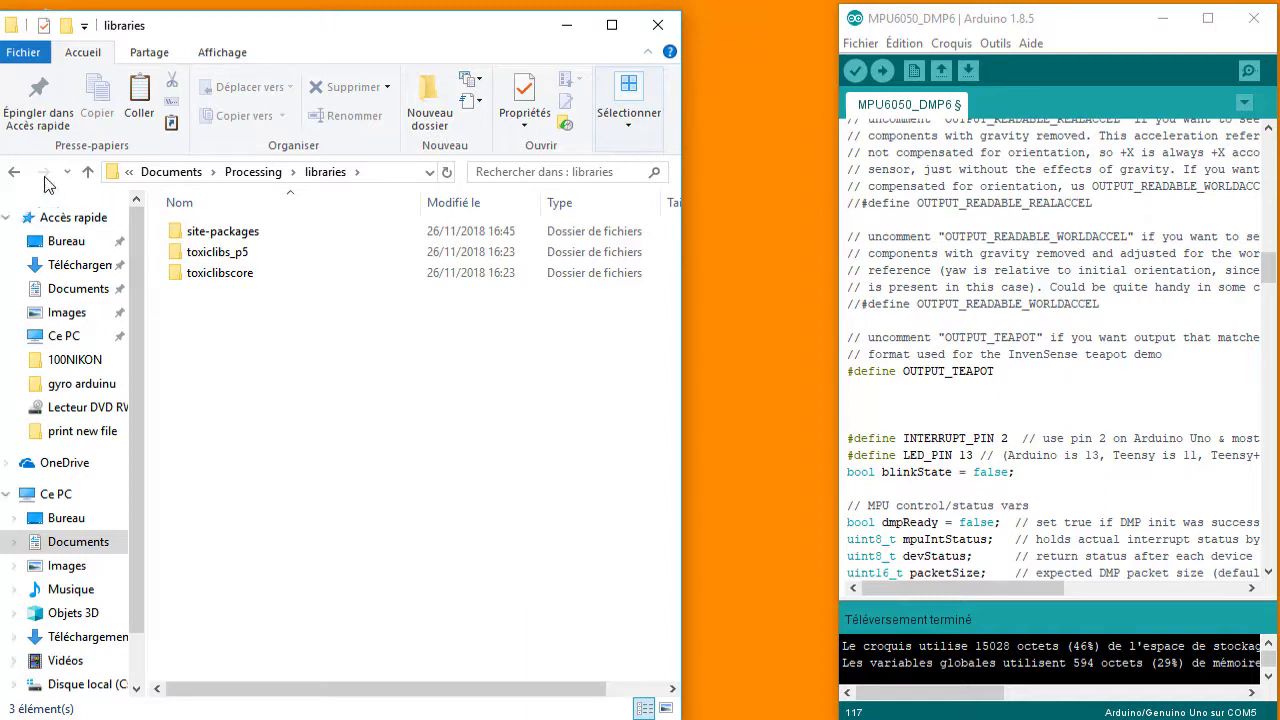
pyautogui.click(12, 175)
pyautogui.click(13, 176)
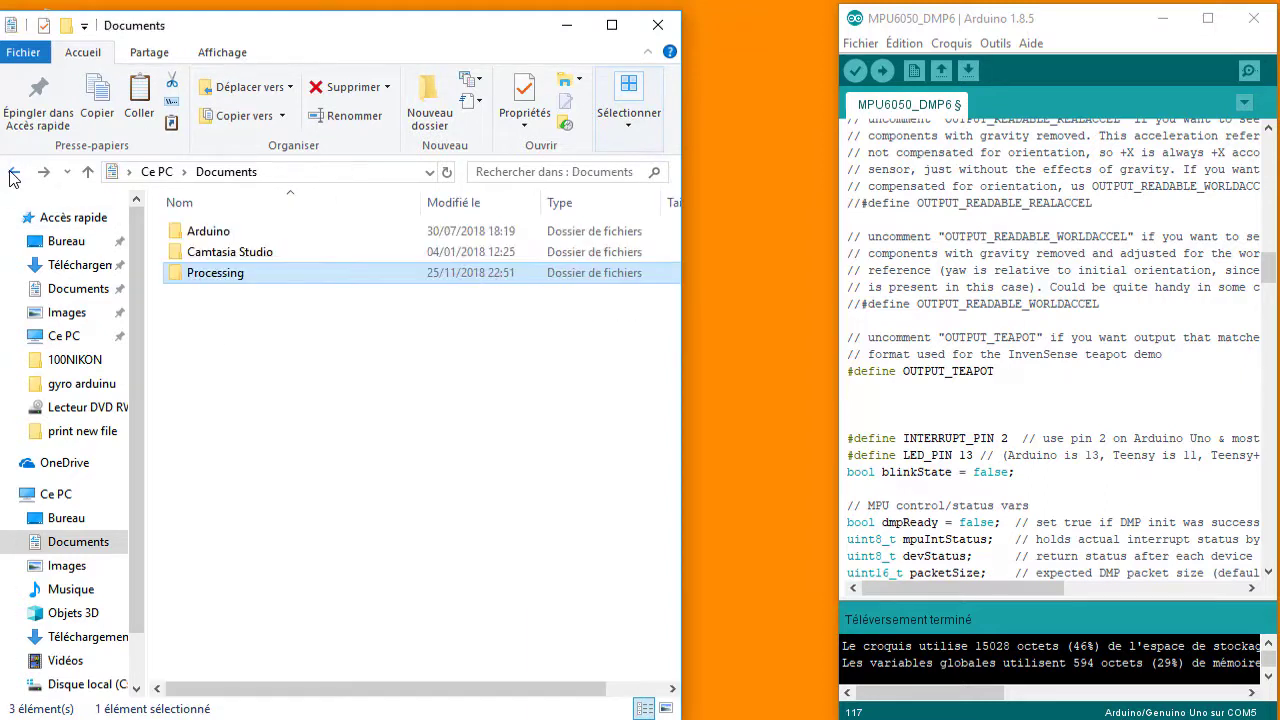
pyautogui.click(14, 176)
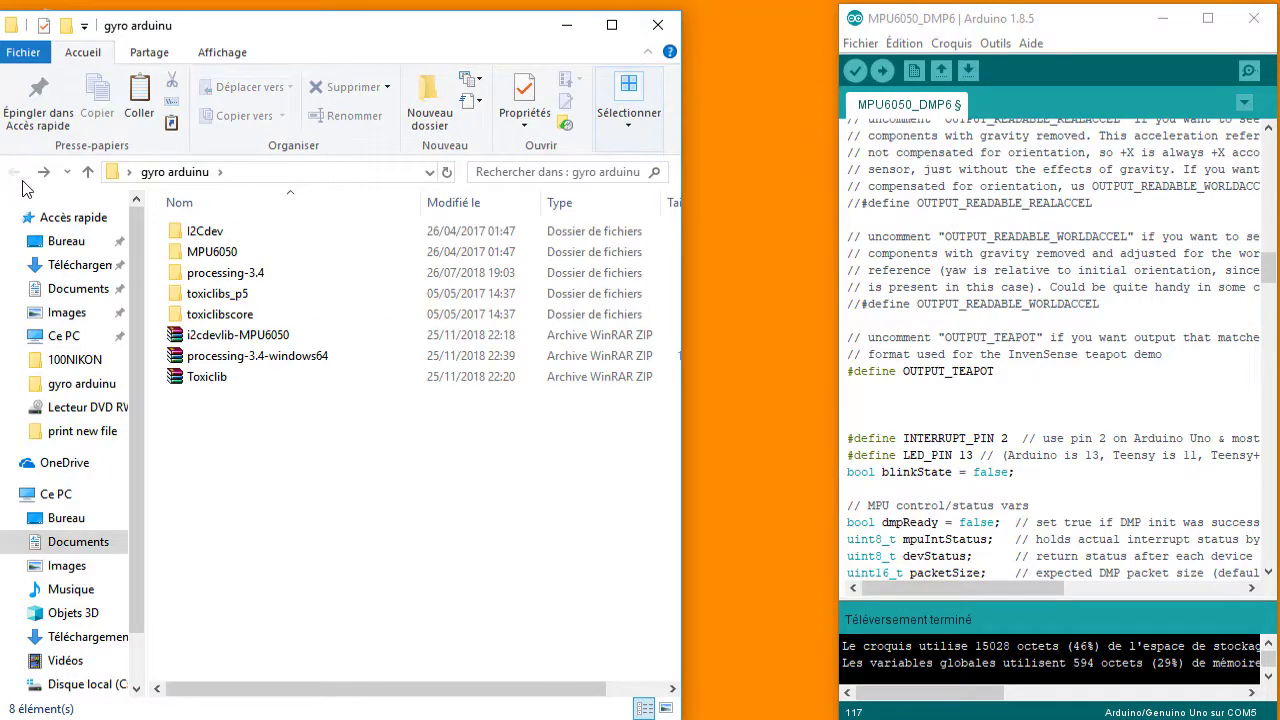
# - Launch Processing from the extracted processing-3.4 folder and dismiss its welcome message
pyautogui.doubleClick(221, 276)
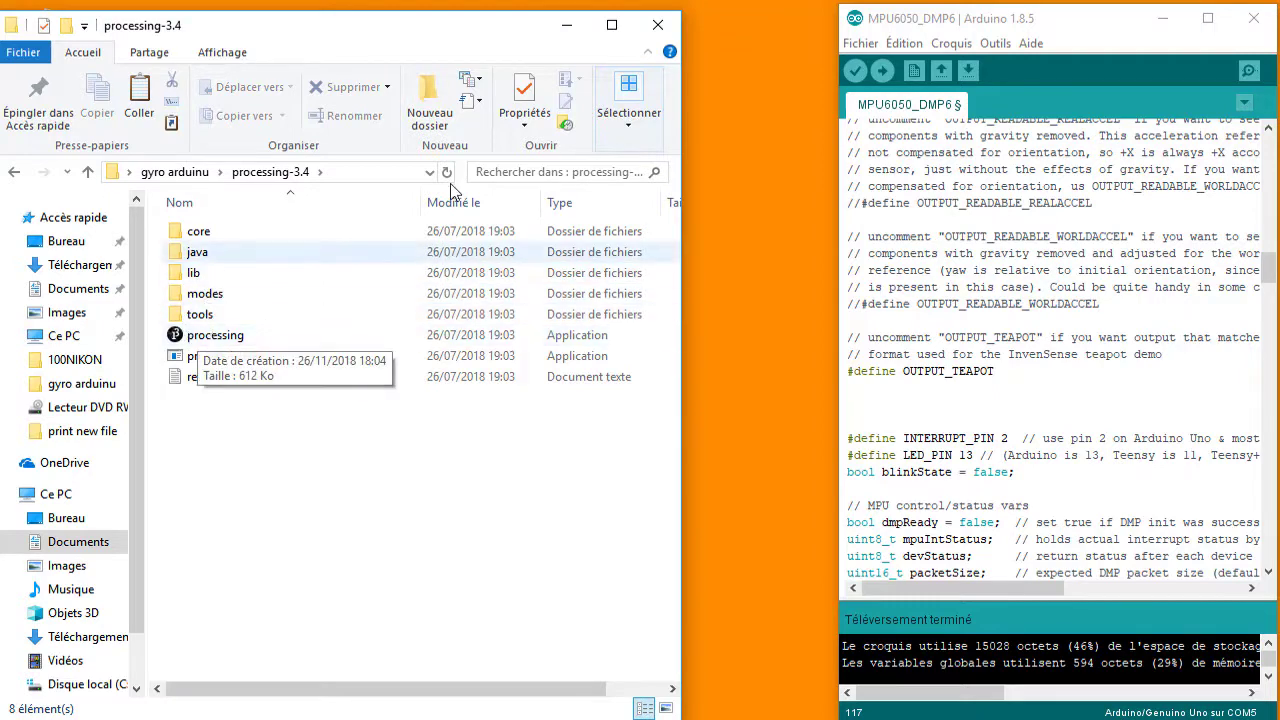
pyautogui.doubleClick(216, 337)
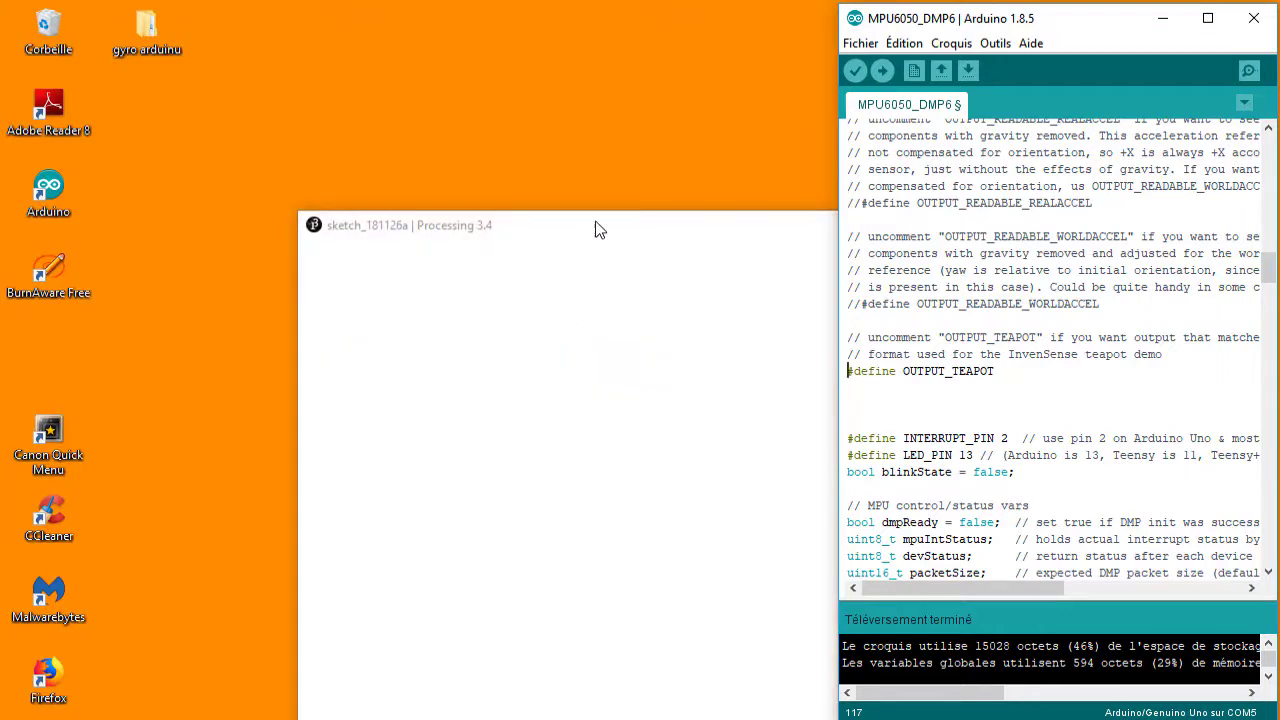
pyautogui.moveTo(602, 236)
pyautogui.mouseDown()
pyautogui.moveTo(371, 162)
pyautogui.moveTo(363, 130)
pyautogui.mouseUp()
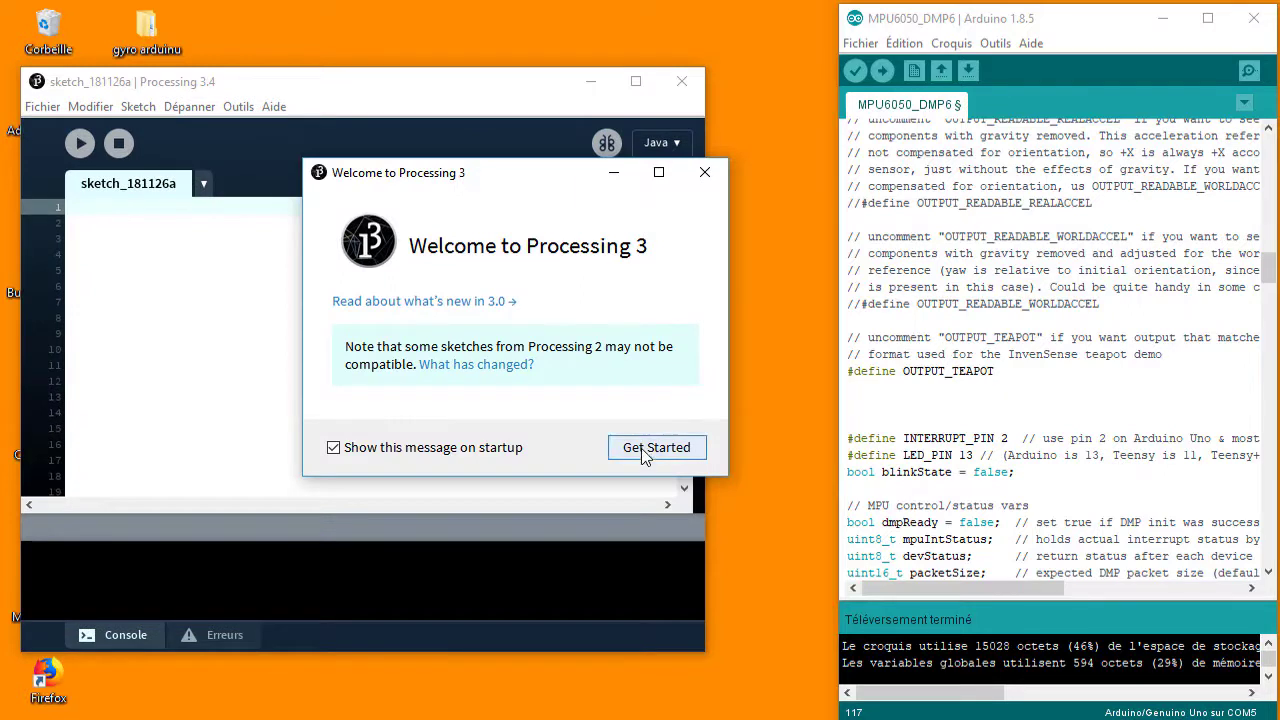
pyautogui.click(648, 451)
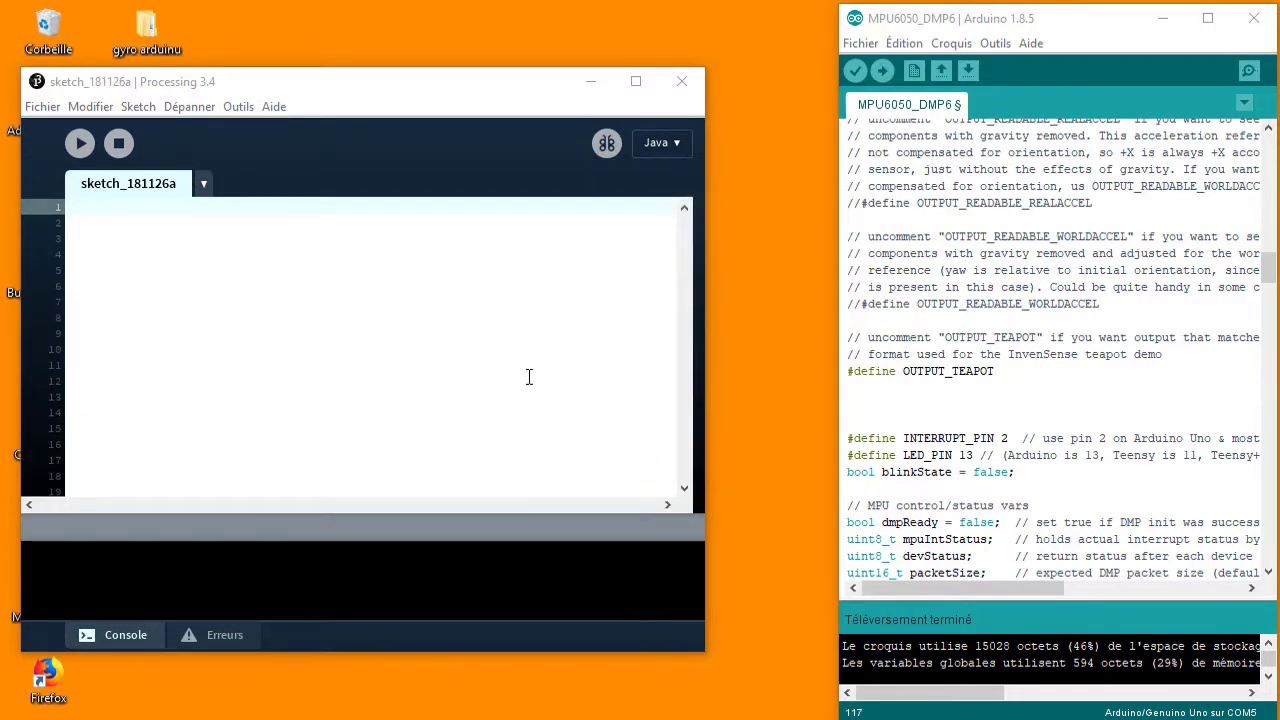
# - Open the MPUTeapot sketch from the MPUTeapot folder inside gyro arduinu in Processing
pyautogui.click(38, 108)
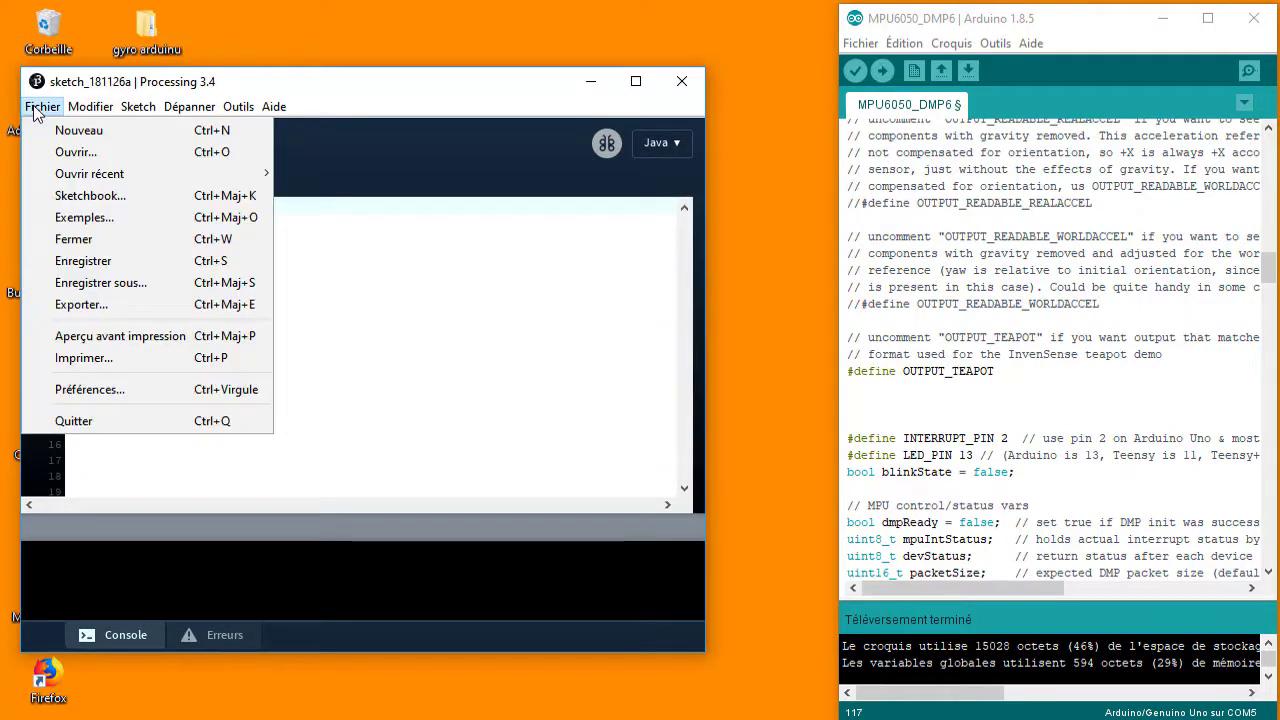
pyautogui.click(77, 158)
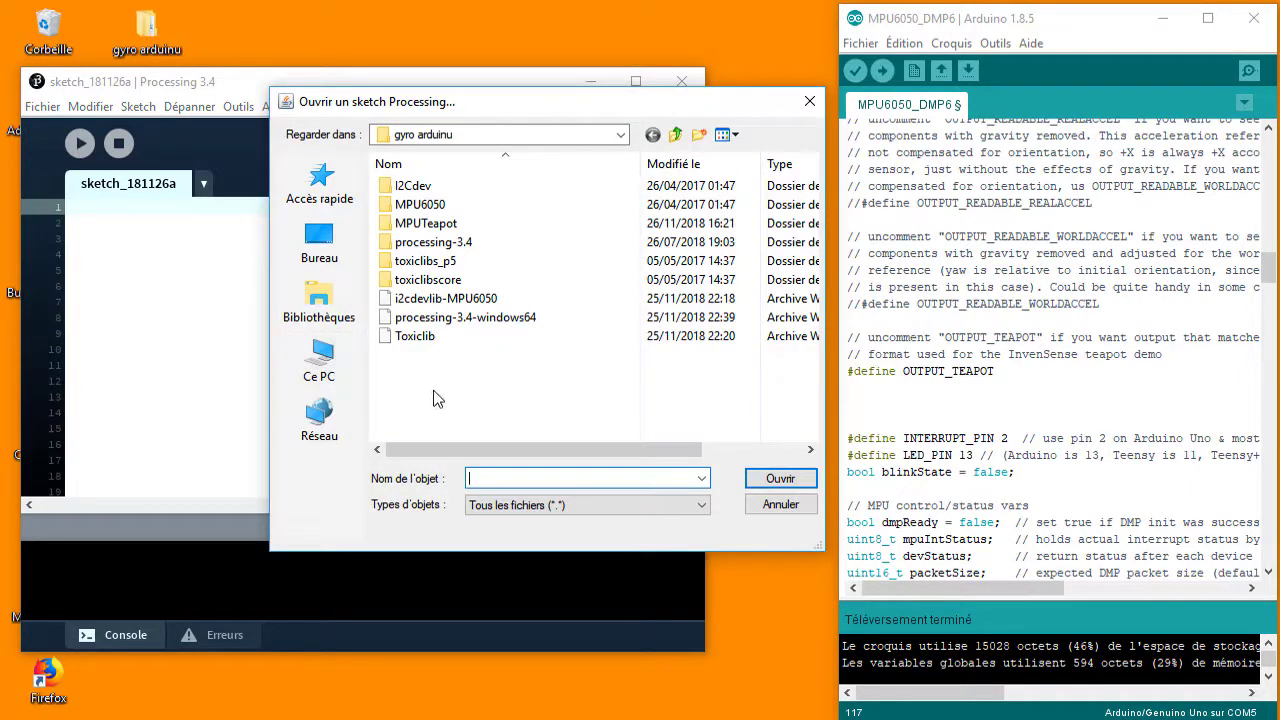
pyautogui.doubleClick(430, 224)
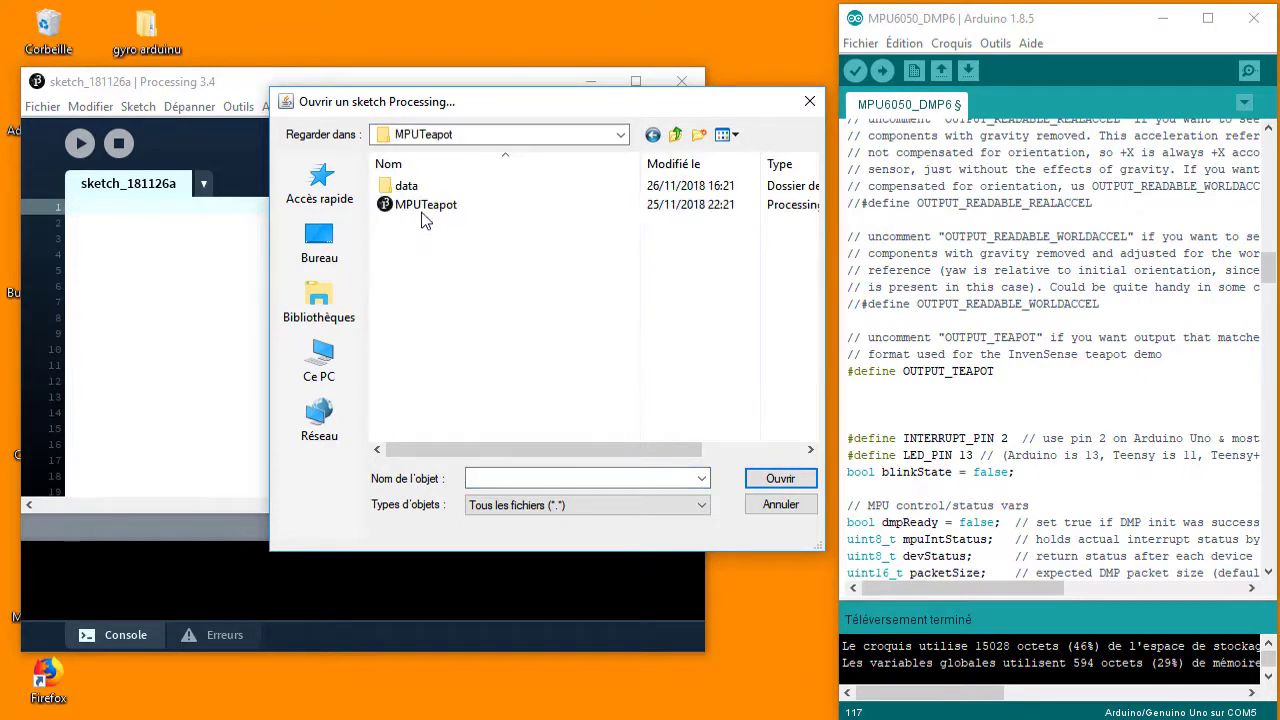
pyautogui.click(425, 206)
pyautogui.click(778, 480)
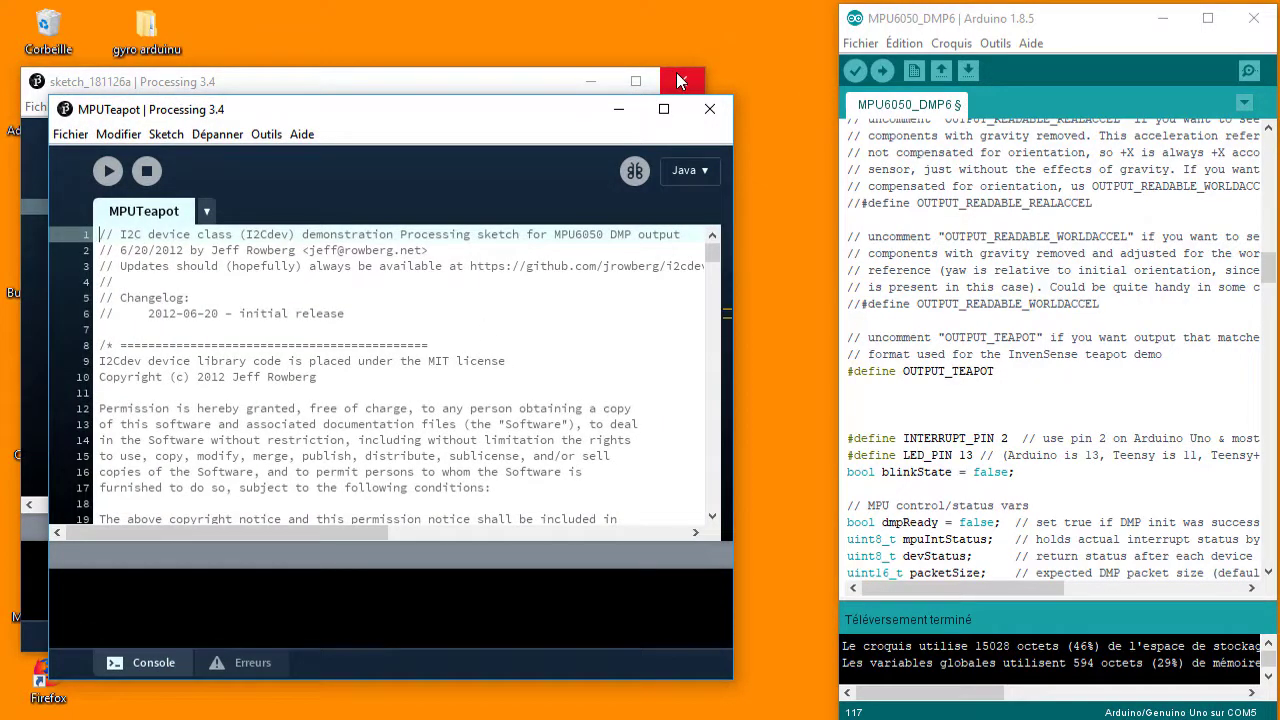
# - Close the empty Processing sketch and enlarge the MPUTeapot window to fill the space beside the Arduino sketch
pyautogui.click(676, 80)
pyautogui.moveTo(462, 118); pyautogui.dragTo(419, 37)
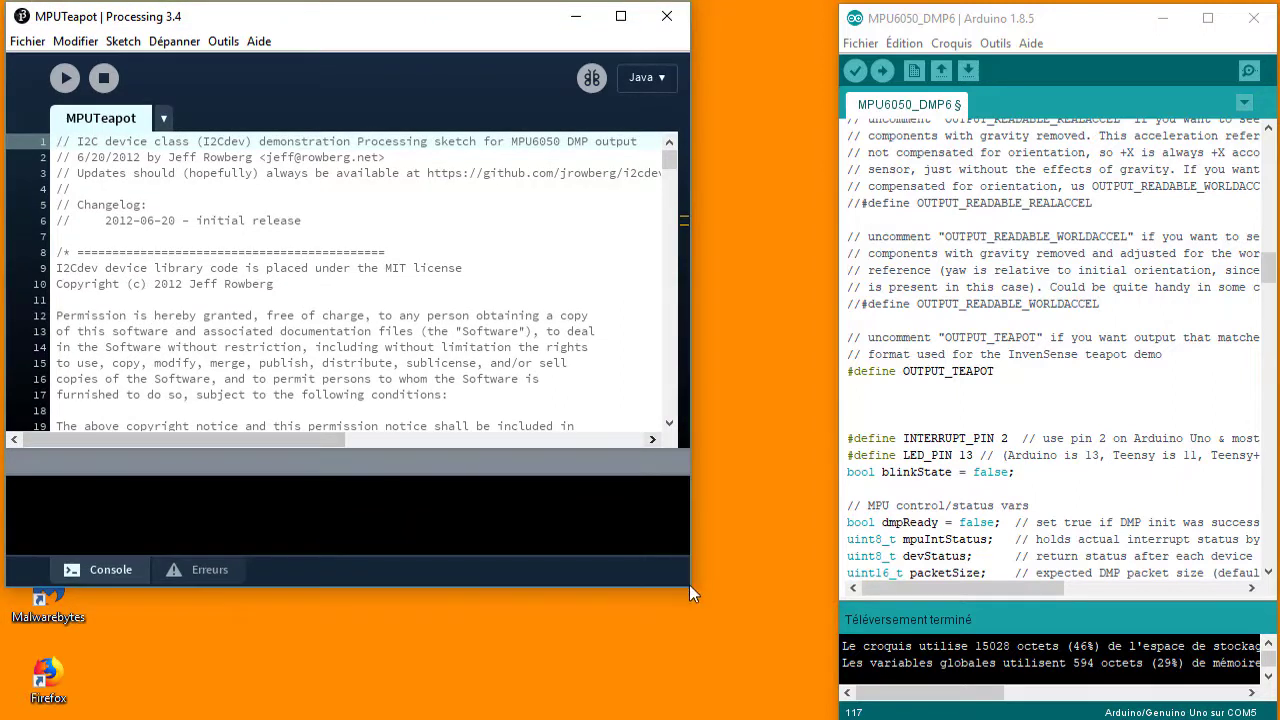
pyautogui.moveTo(688, 584); pyautogui.dragTo(799, 647)
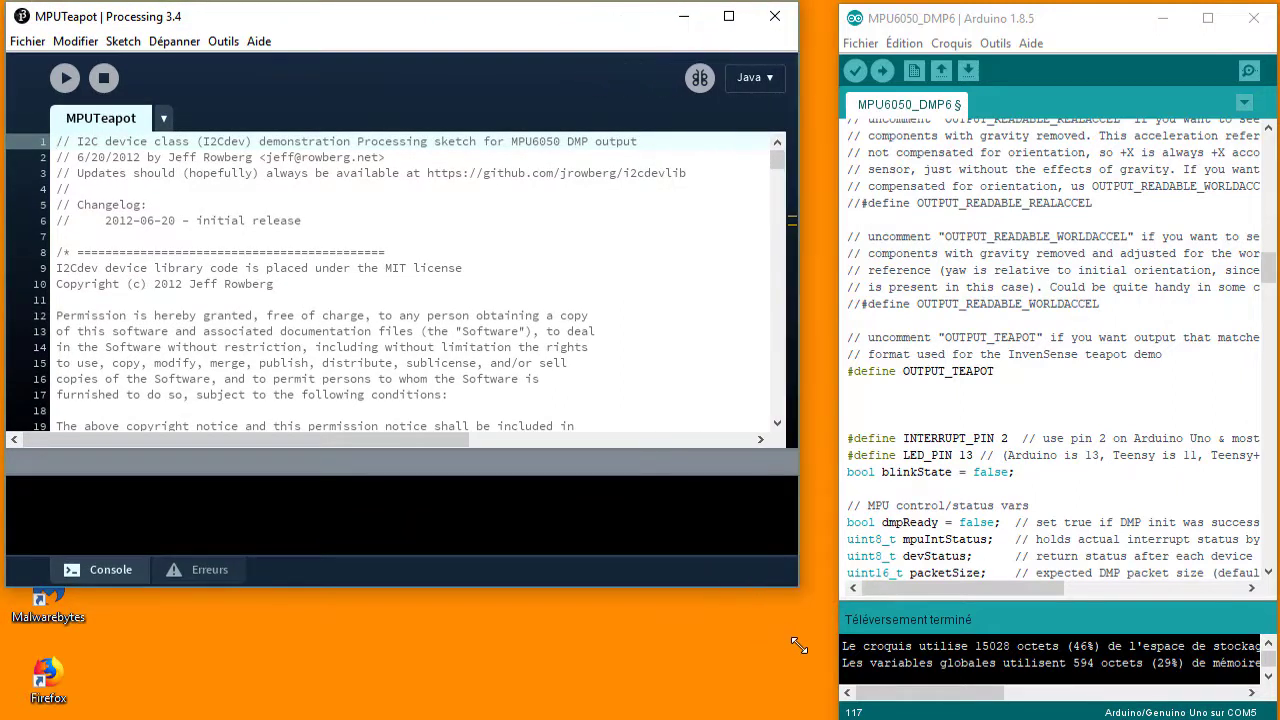
pyautogui.moveTo(779, 588); pyautogui.dragTo(779, 714)
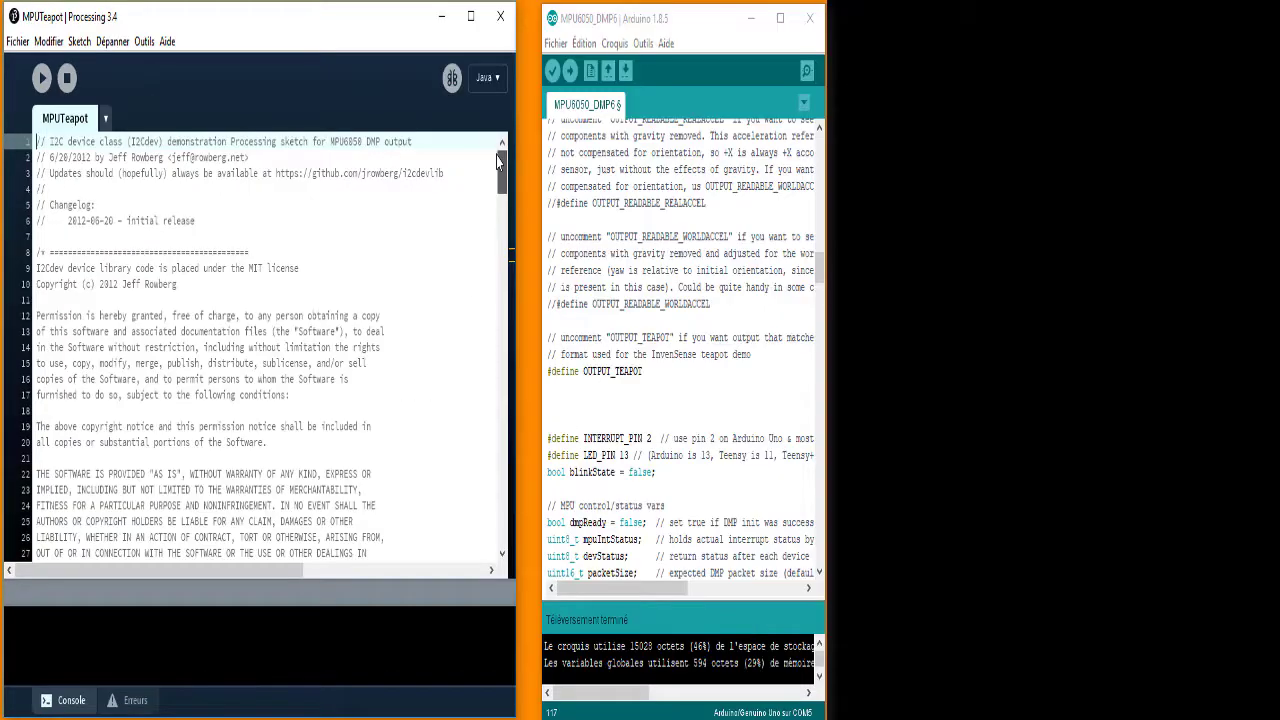
pyautogui.moveTo(498, 172); pyautogui.dragTo(508, 232)
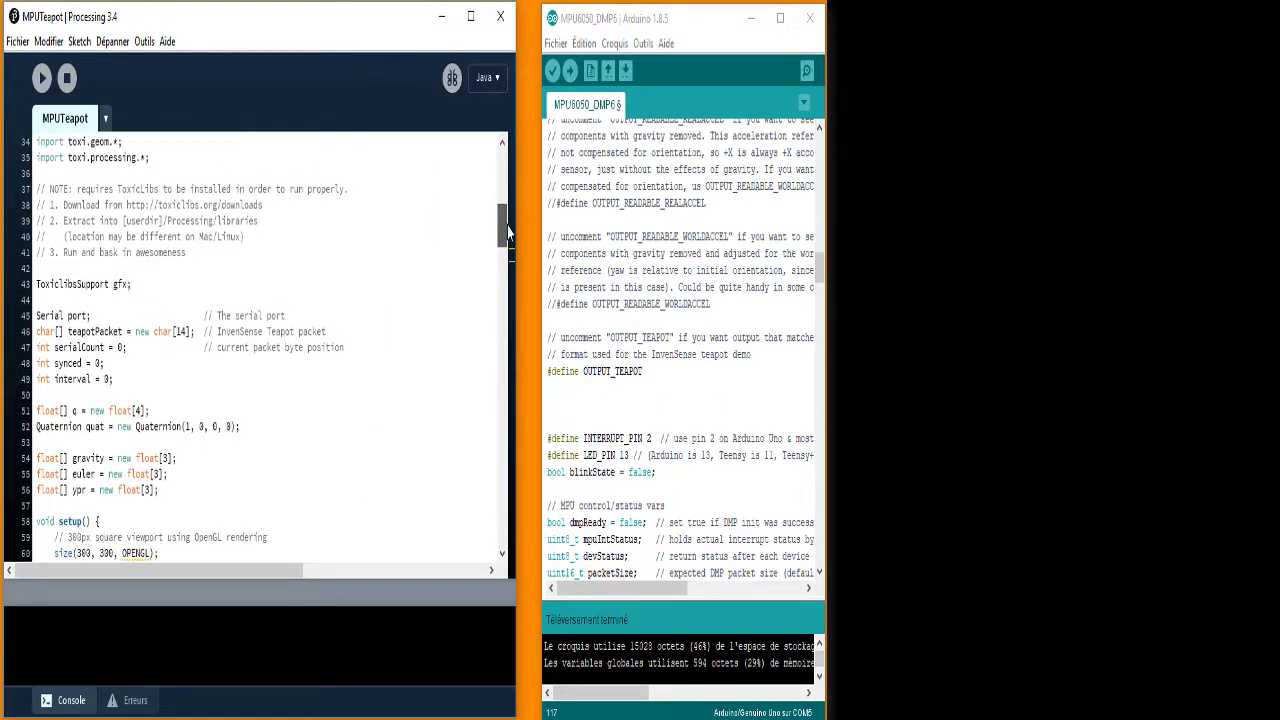